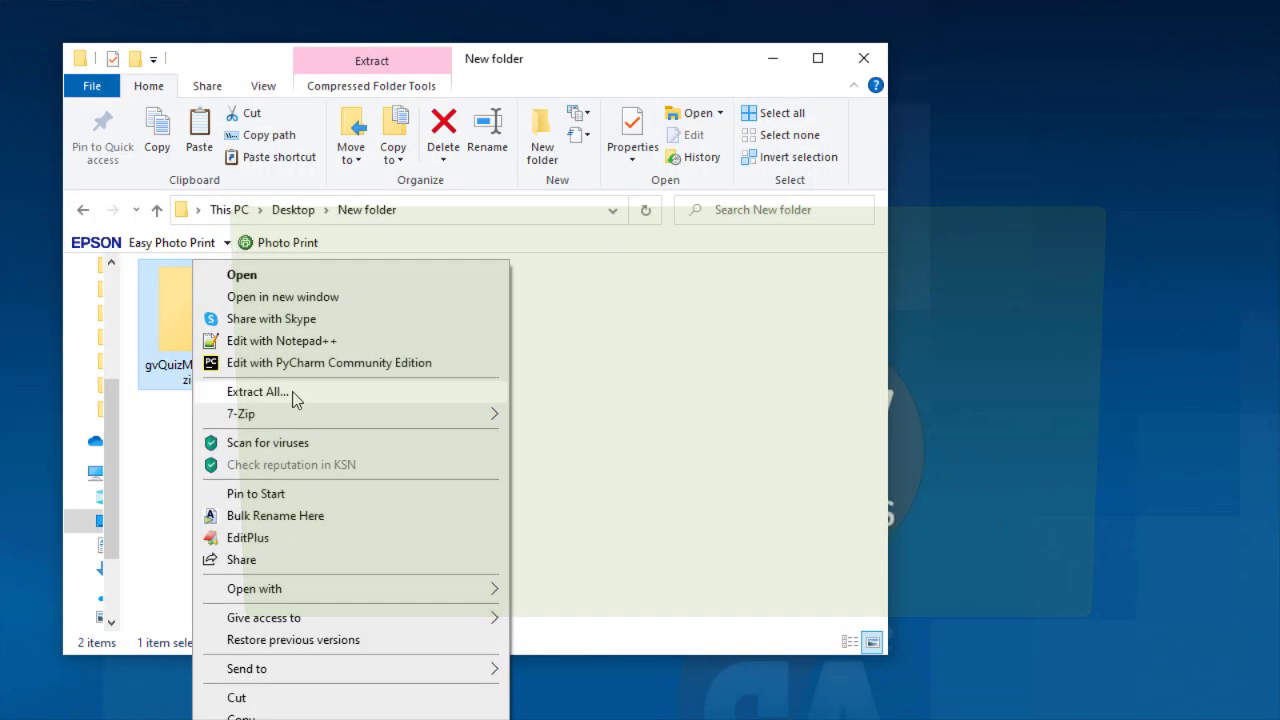
# Extract gvQuizMakerPro.zip and open the extracted gvQuizMakerPro folder to view its three files
pyautogui.click(294, 396)
pyautogui.click(982, 632)
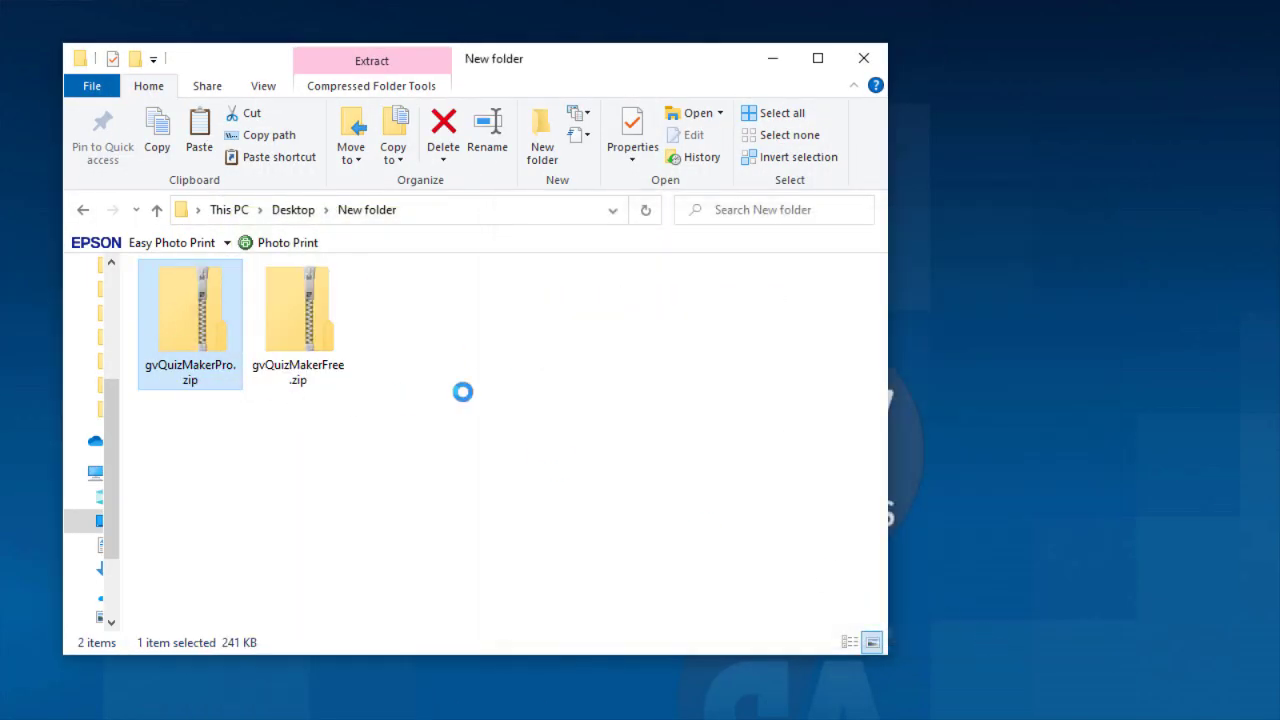
pyautogui.click(220, 335)
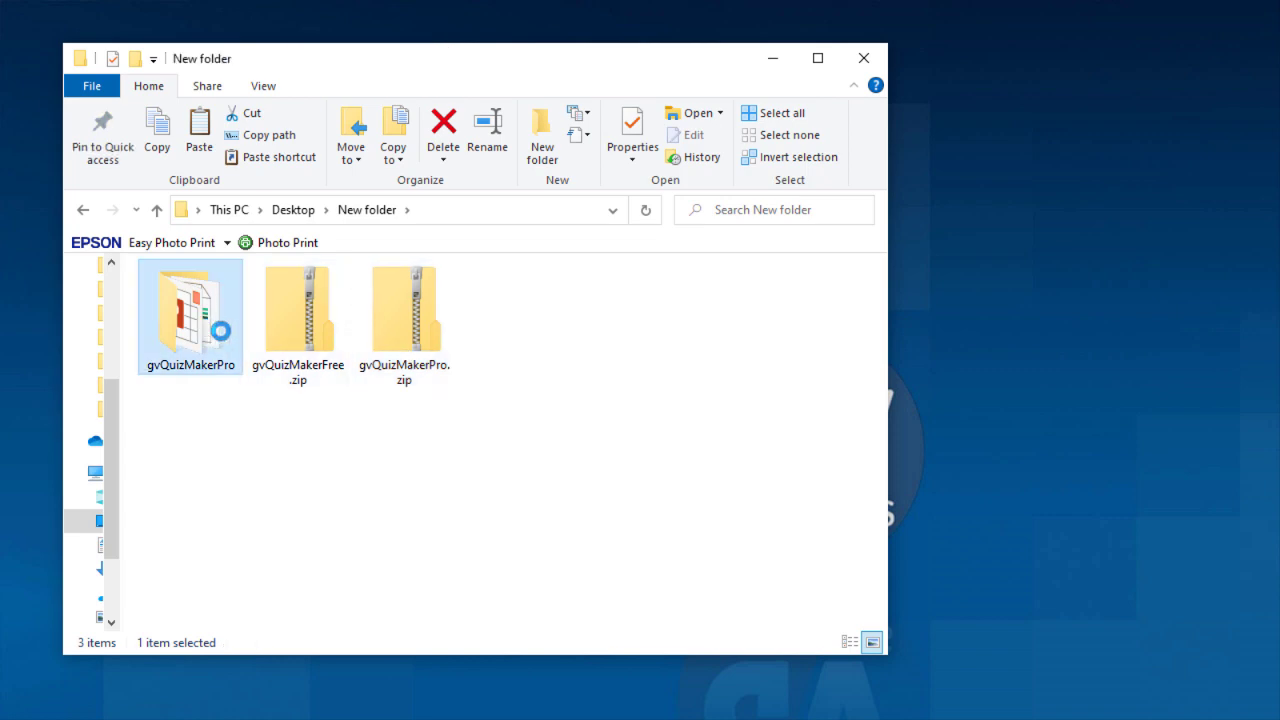
pyautogui.doubleClick(220, 335)
pyautogui.click(262, 300)
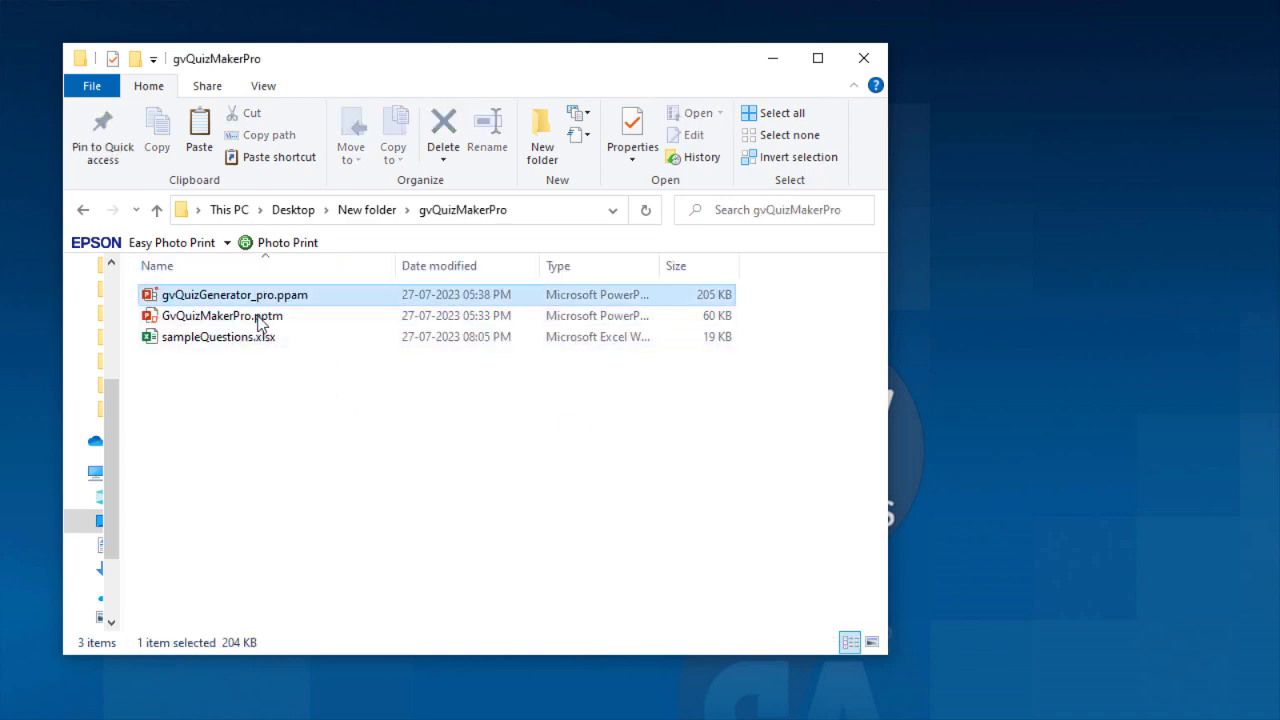
pyautogui.doubleClick(266, 316)
pyautogui.click(229, 337)
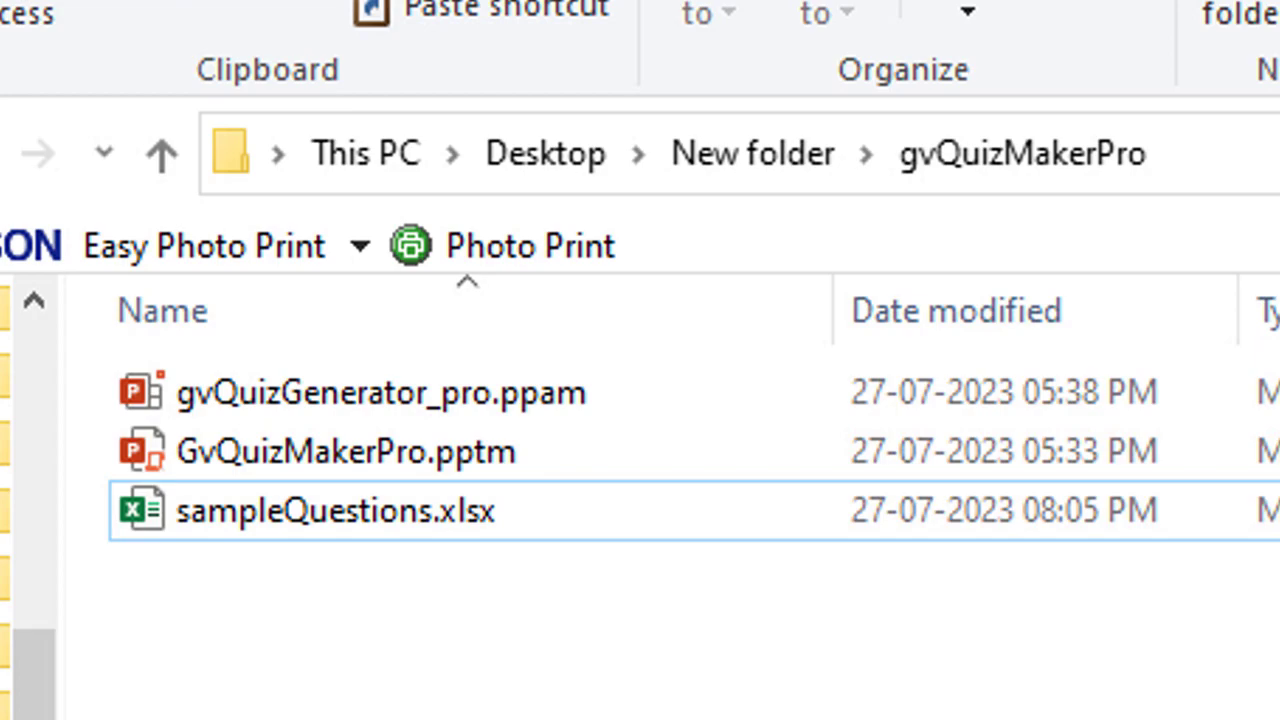
pyautogui.hotkey('ctrl', 'a')
pyautogui.rightClick(489, 411)
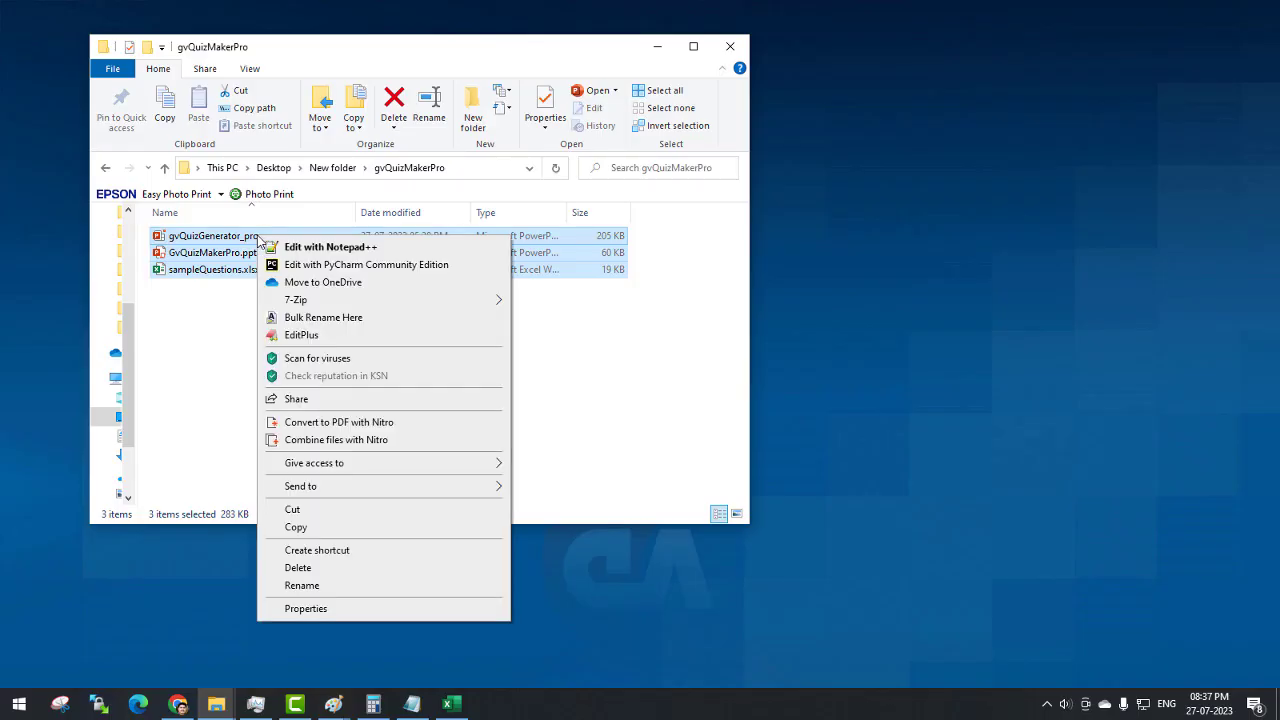
# Unblock the .ppam, .pptm and sampleQuestions.xlsx files in their shared Properties window
pyautogui.click(389, 608)
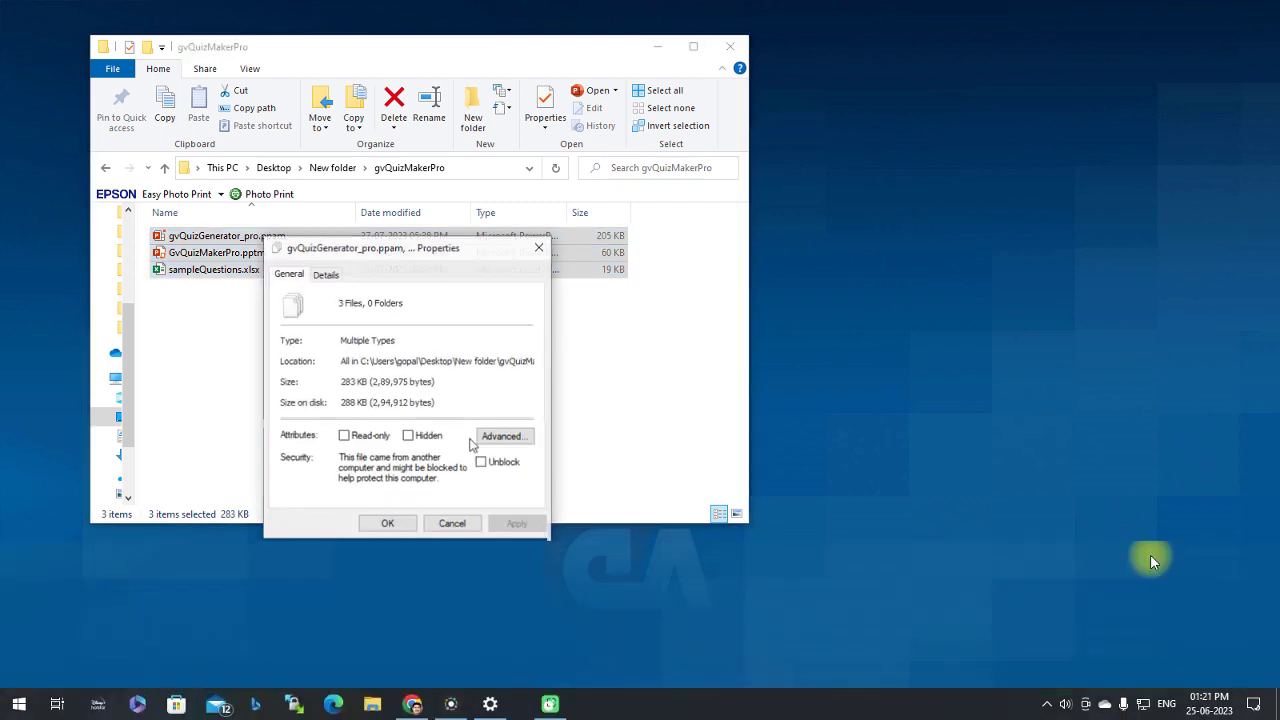
pyautogui.click(481, 462)
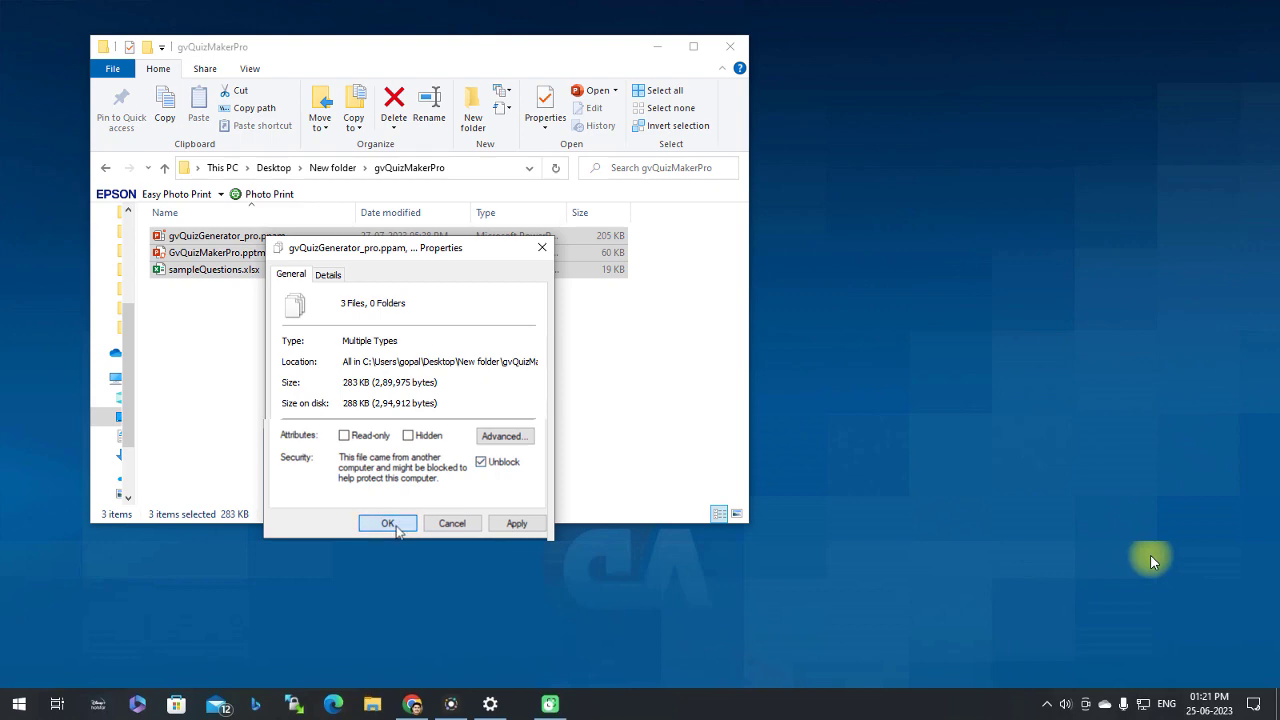
pyautogui.click(388, 523)
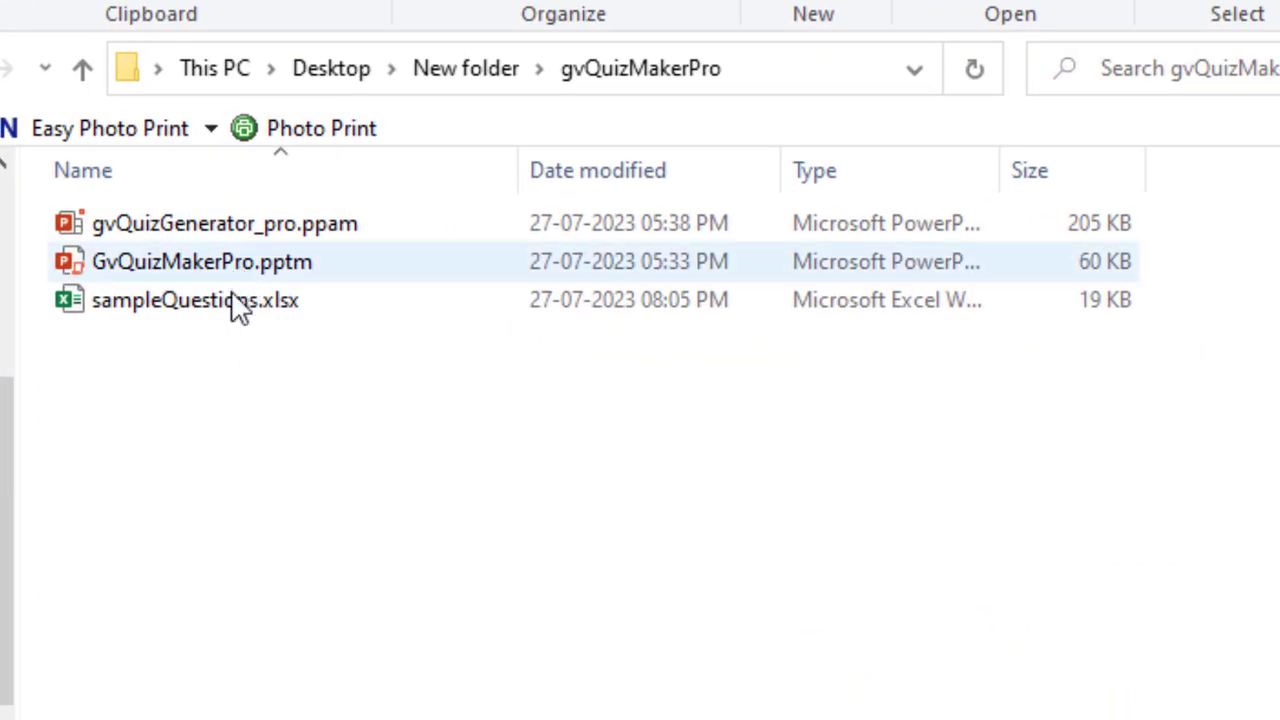
# Open sampleQuestions.xlsx in Excel and review its ten questions, Option A–D and Answer columns
pyautogui.moveTo(268, 285)
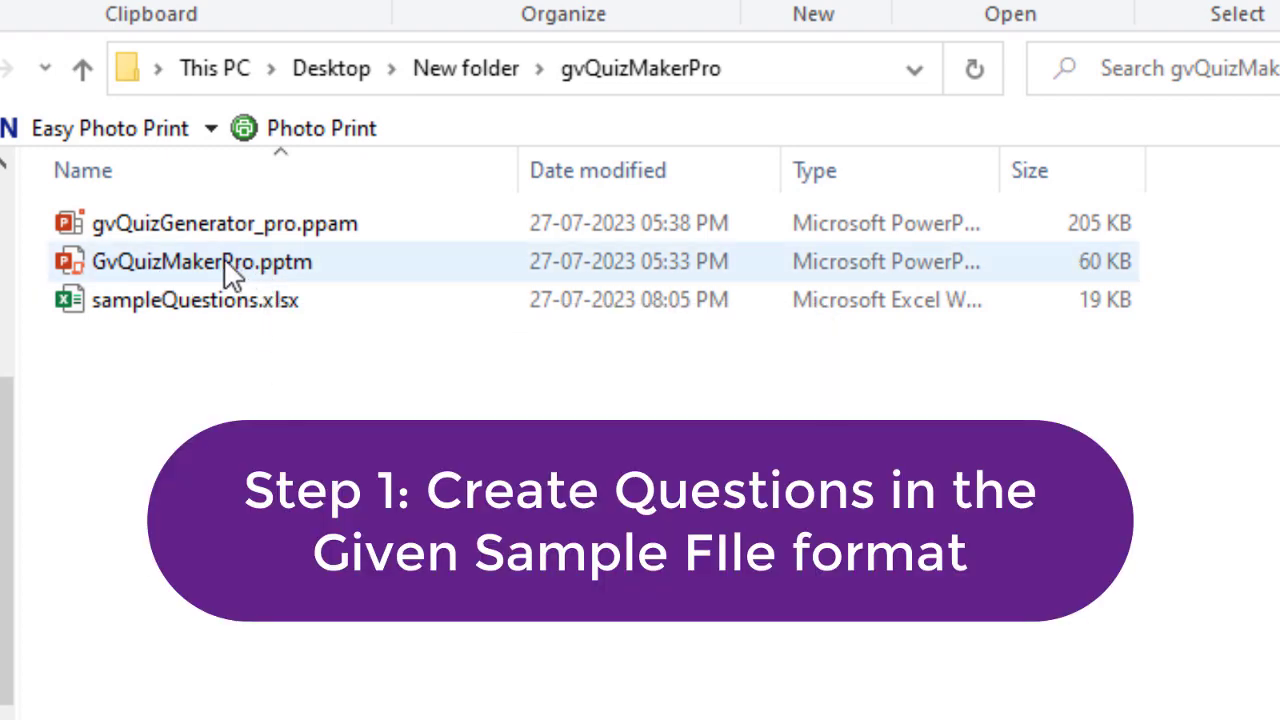
pyautogui.doubleClick(156, 297)
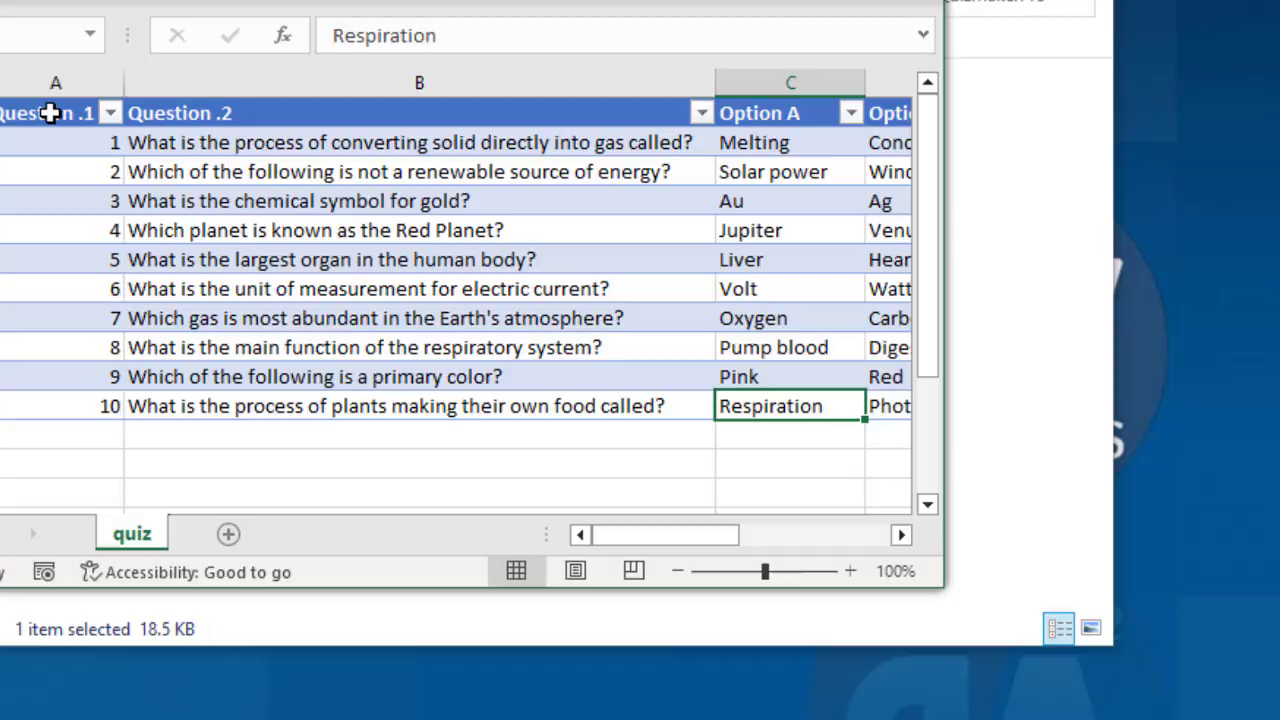
pyautogui.click(104, 260)
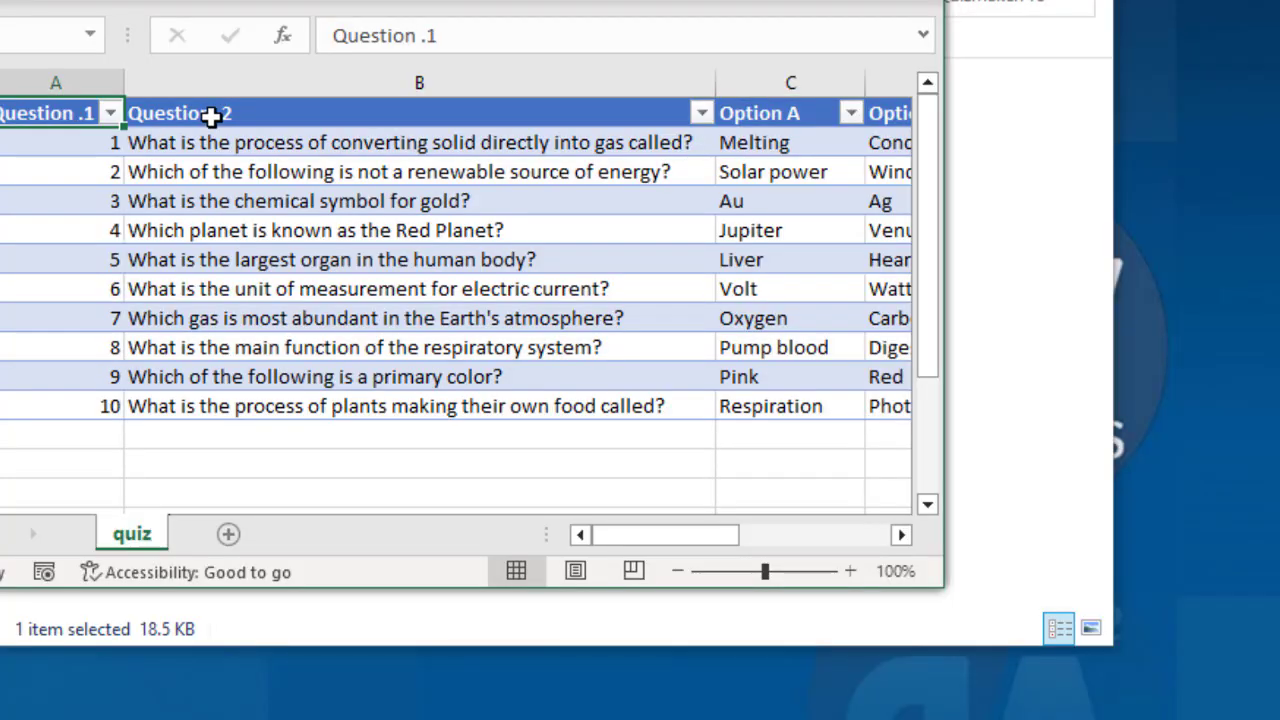
pyautogui.click(388, 260)
pyautogui.moveTo(697, 543); pyautogui.dragTo(822, 540)
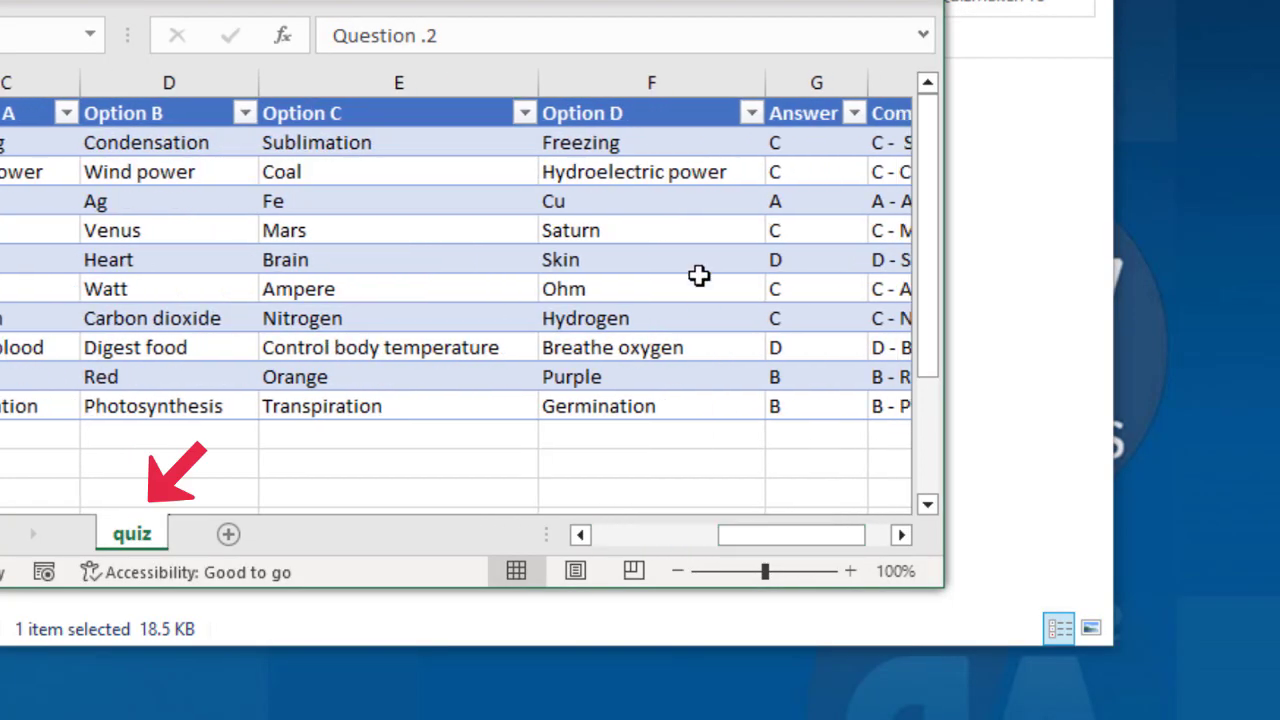
pyautogui.click(603, 135)
pyautogui.click(808, 114)
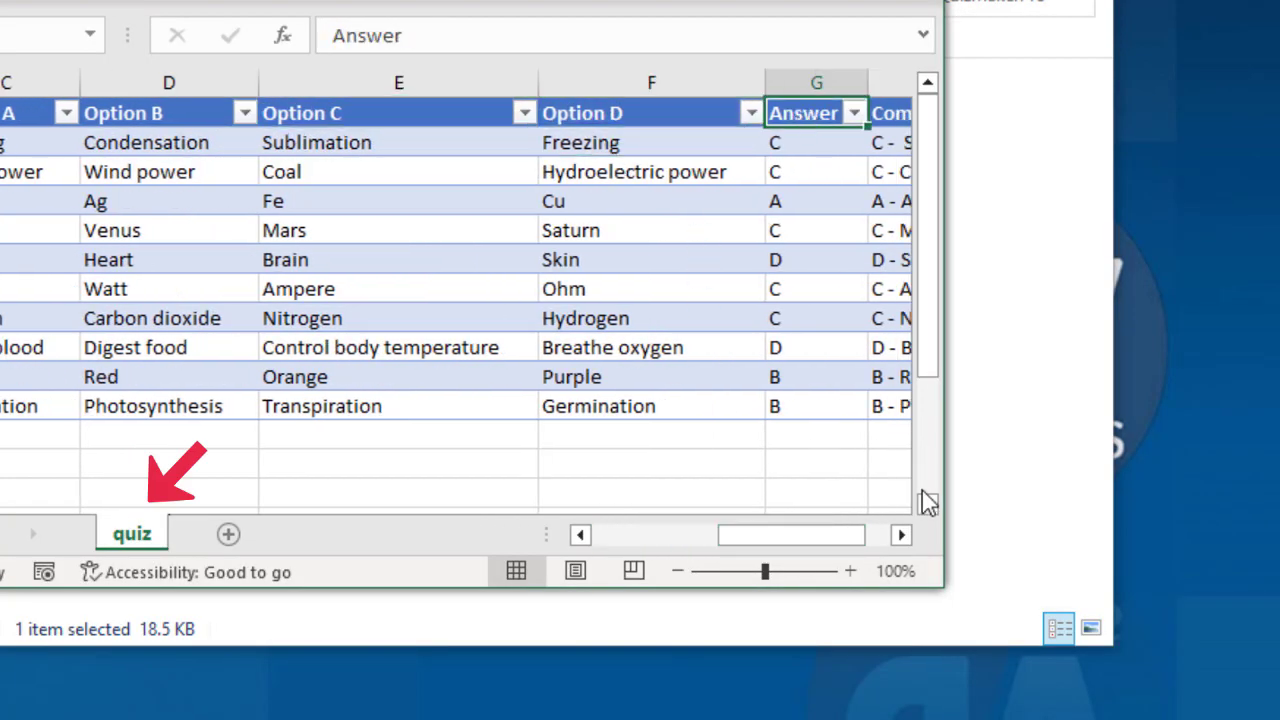
pyautogui.click(903, 535)
pyautogui.click(903, 537)
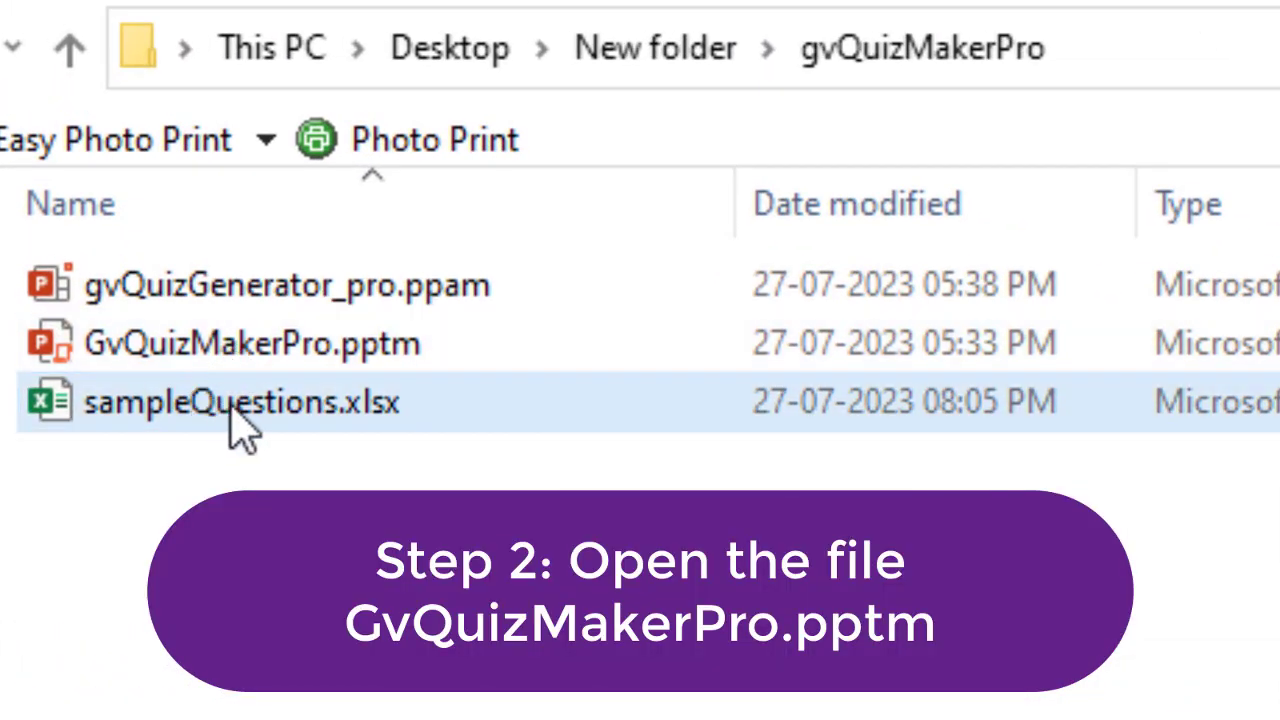
# Open GvQuizMakerPro.pptm in PowerPoint and dismiss the 'Gv Quiz Maker is ready' message
pyautogui.click(304, 346)
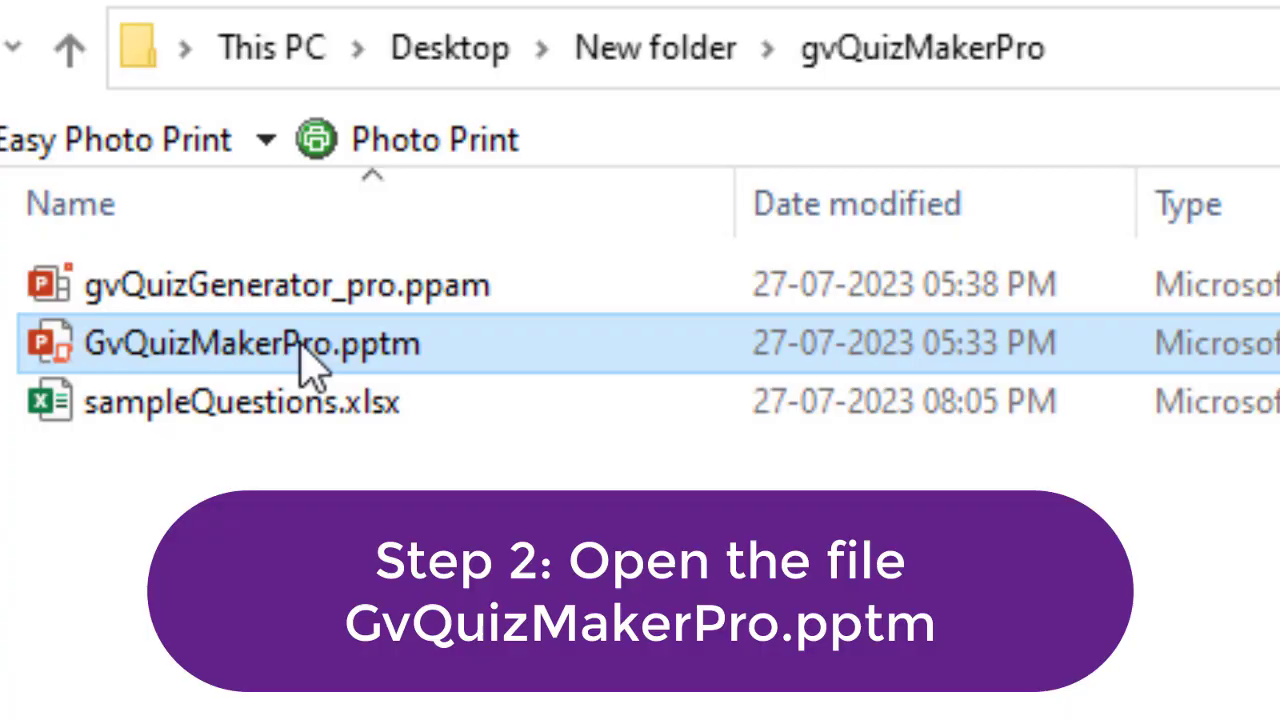
pyautogui.doubleClick(305, 346)
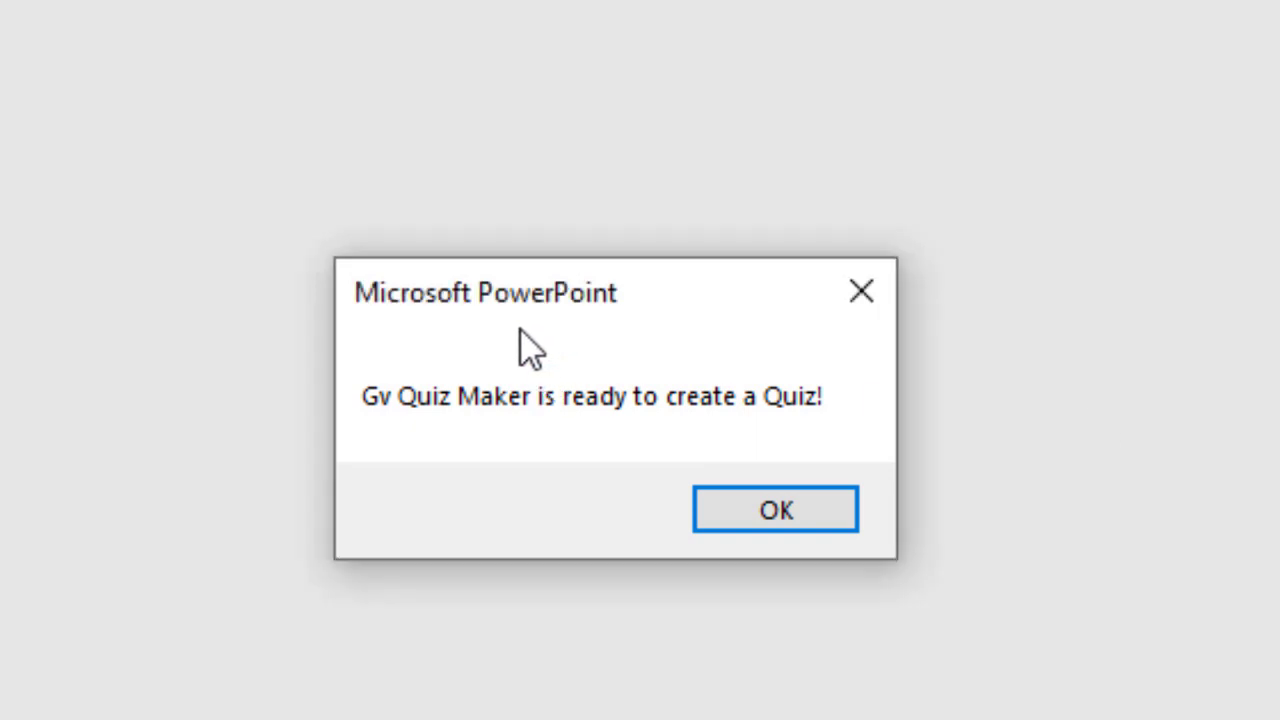
pyautogui.click(780, 505)
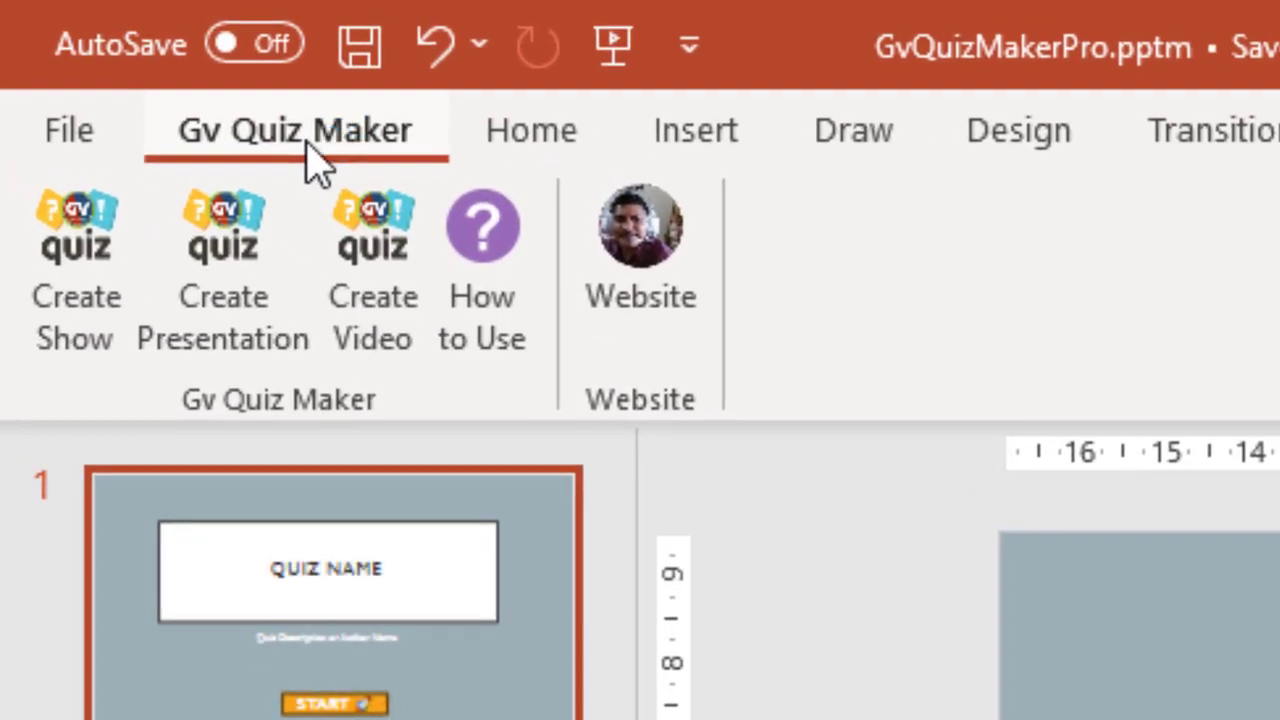
# Compare the Home and Gv Quiz Maker ribbon tabs, then open PowerPoint Options from File
pyautogui.click(571, 133)
pyautogui.click(320, 130)
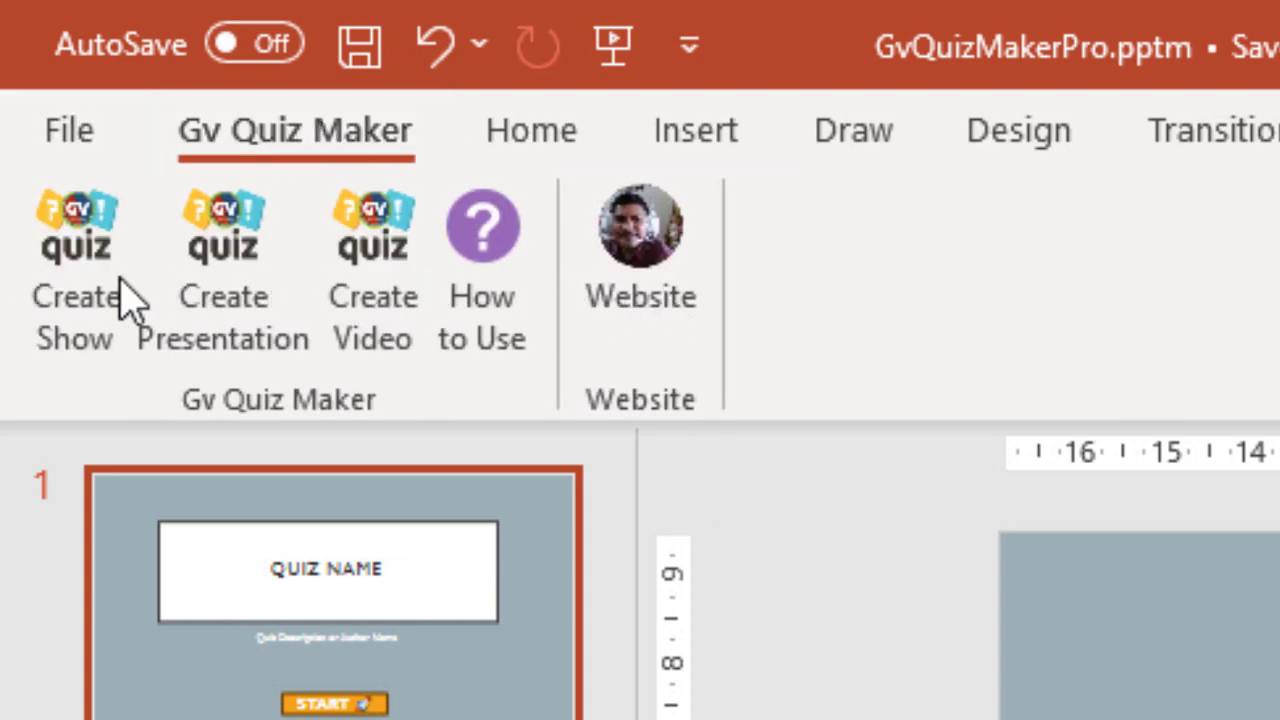
pyautogui.click(626, 297)
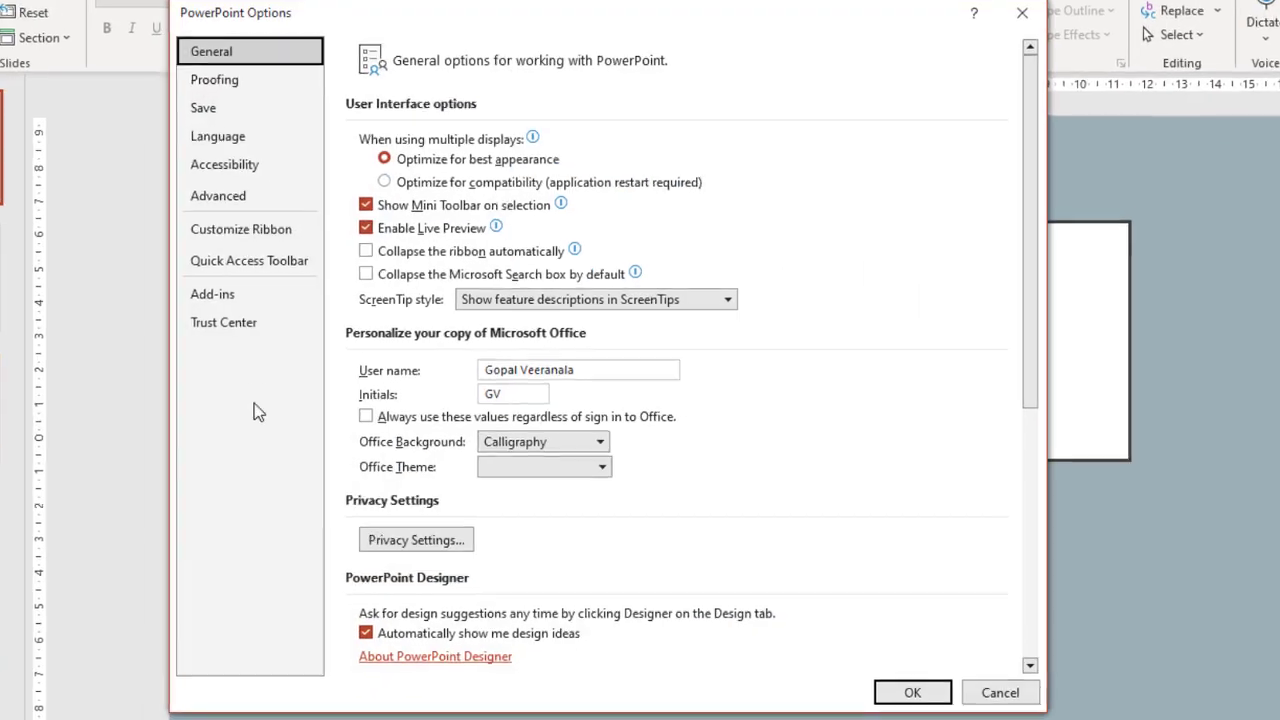
# Set Trust Center Macro Settings to Enable all macros, confirm both dialogs, and close PowerPoint
pyautogui.click(238, 330)
pyautogui.click(1018, 256)
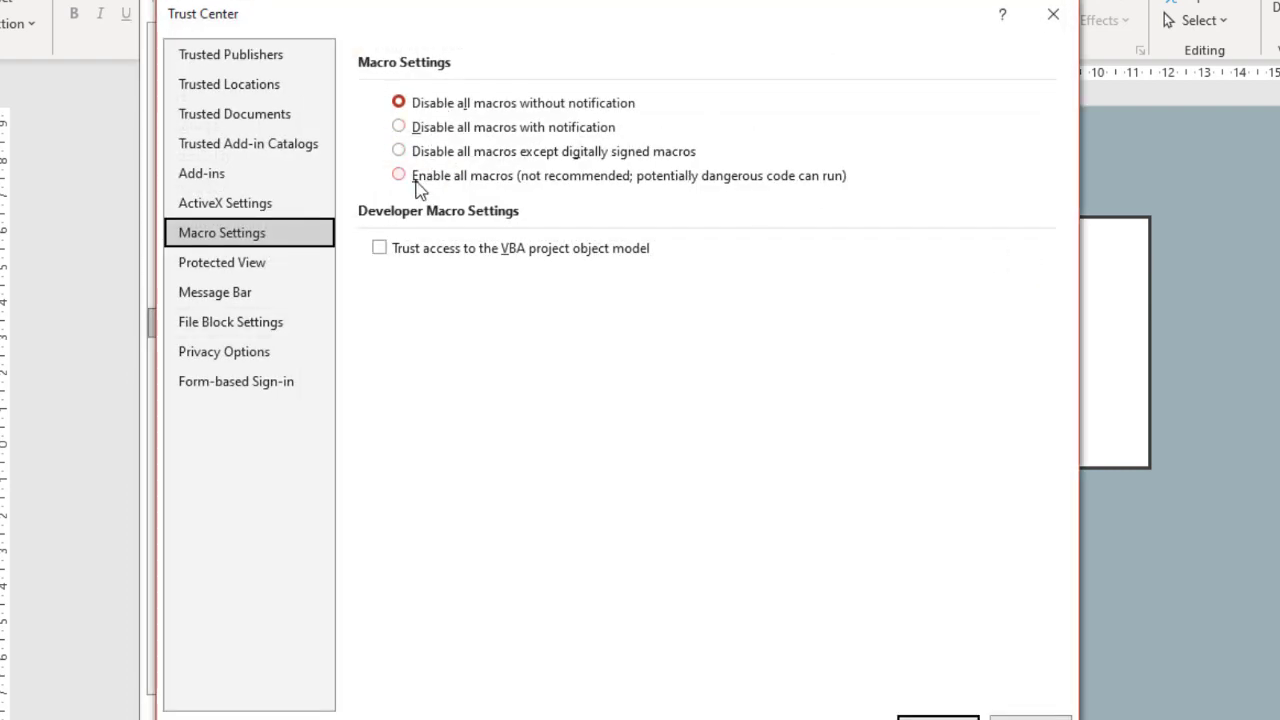
pyautogui.click(399, 176)
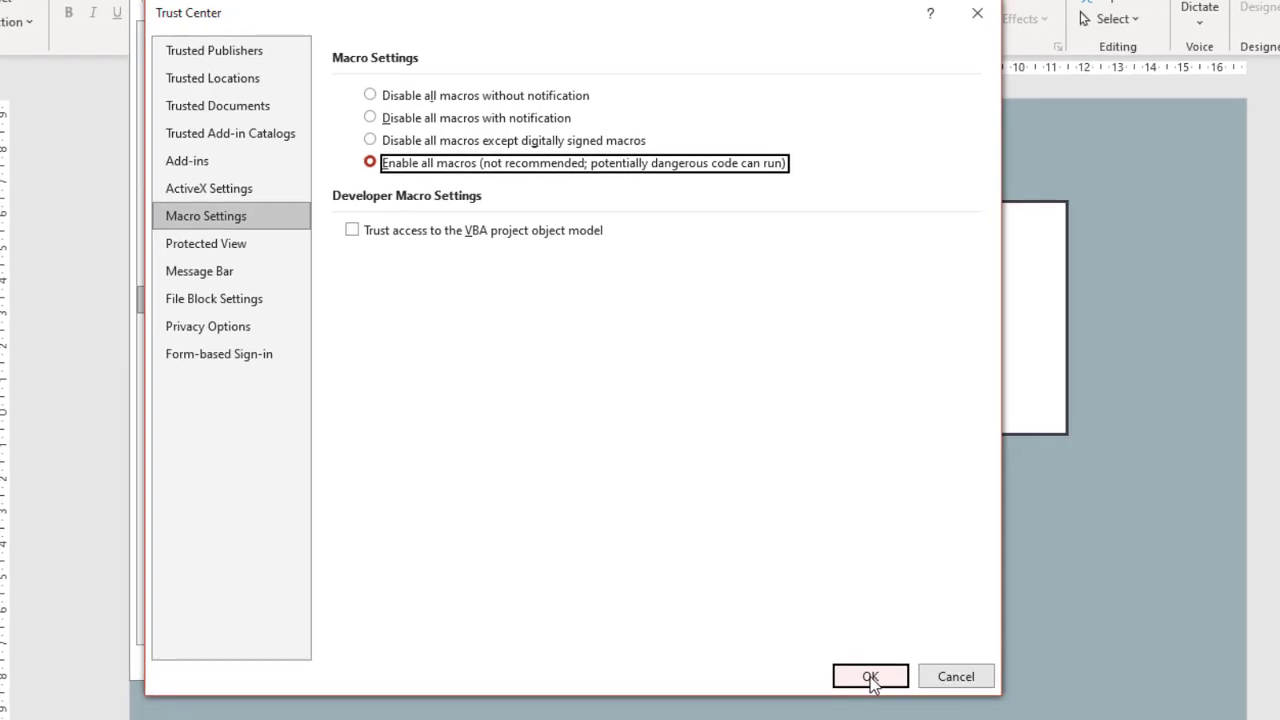
pyautogui.click(870, 677)
pyautogui.click(851, 660)
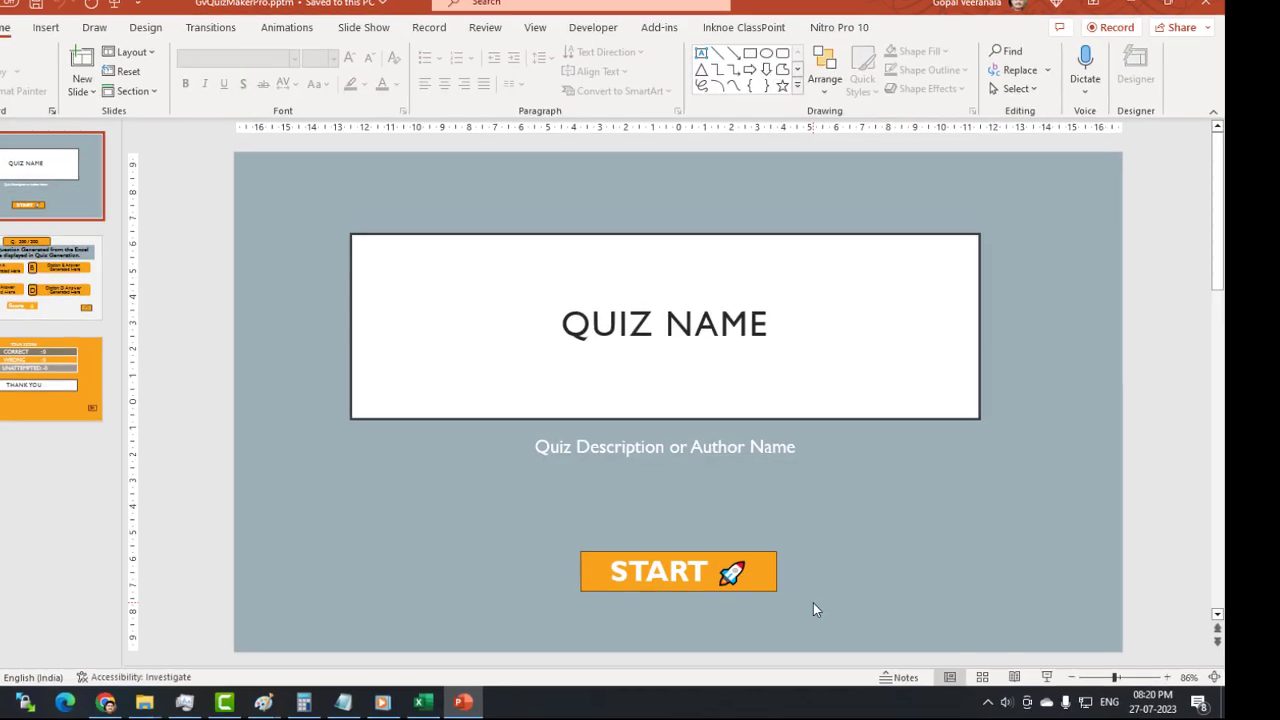
pyautogui.click(1192, 15)
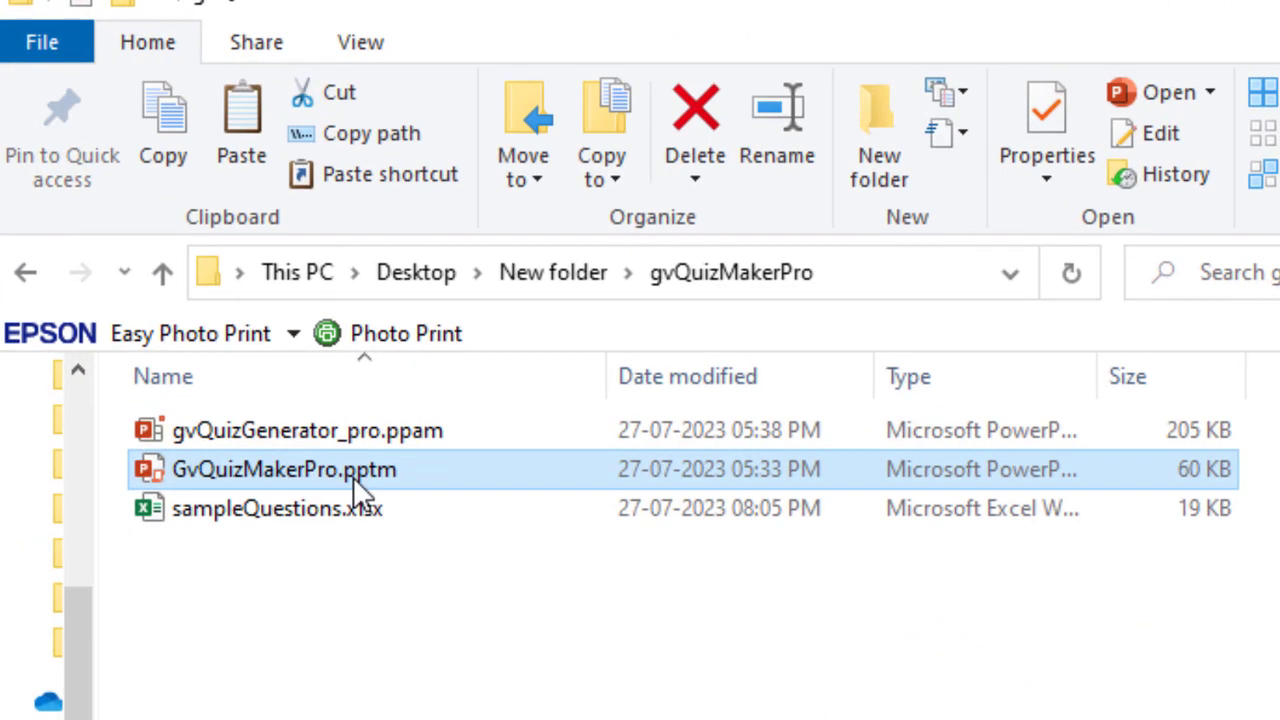
# Reopen GvQuizMakerPro.pptm and bring up the Gv Quiz Maker ribbon commands
pyautogui.doubleClick(195, 262)
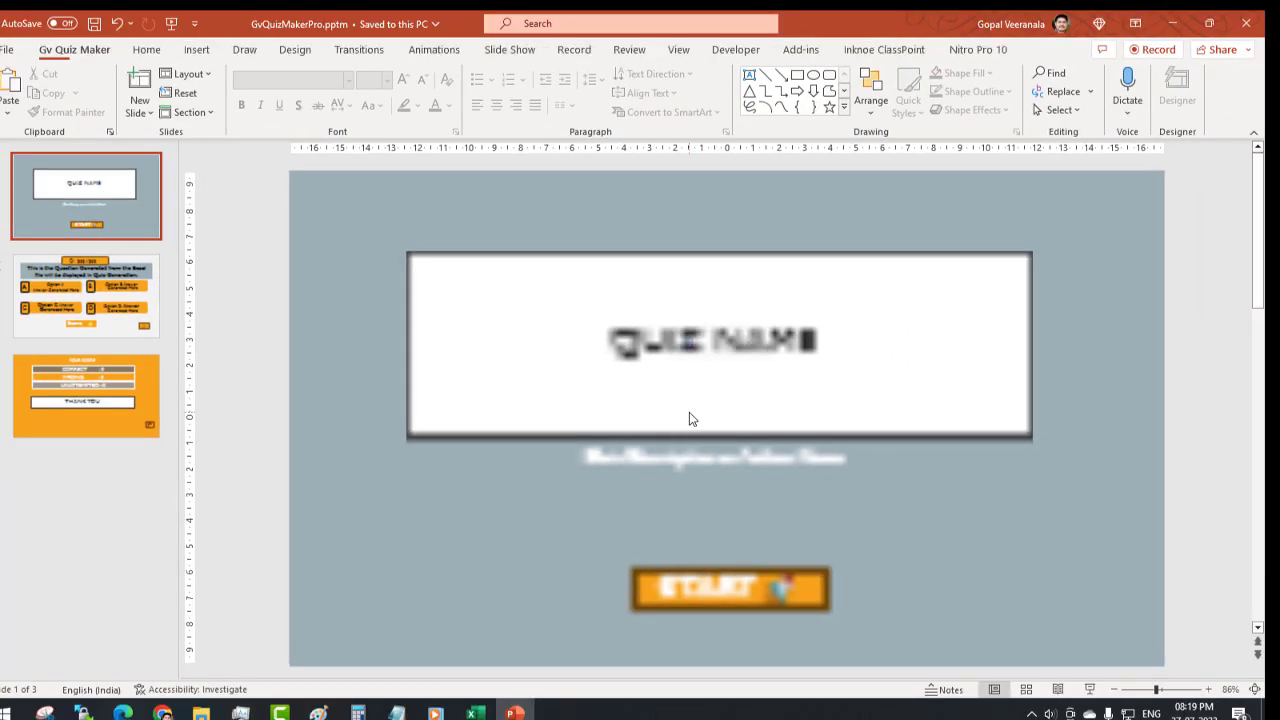
pyautogui.click(100, 50)
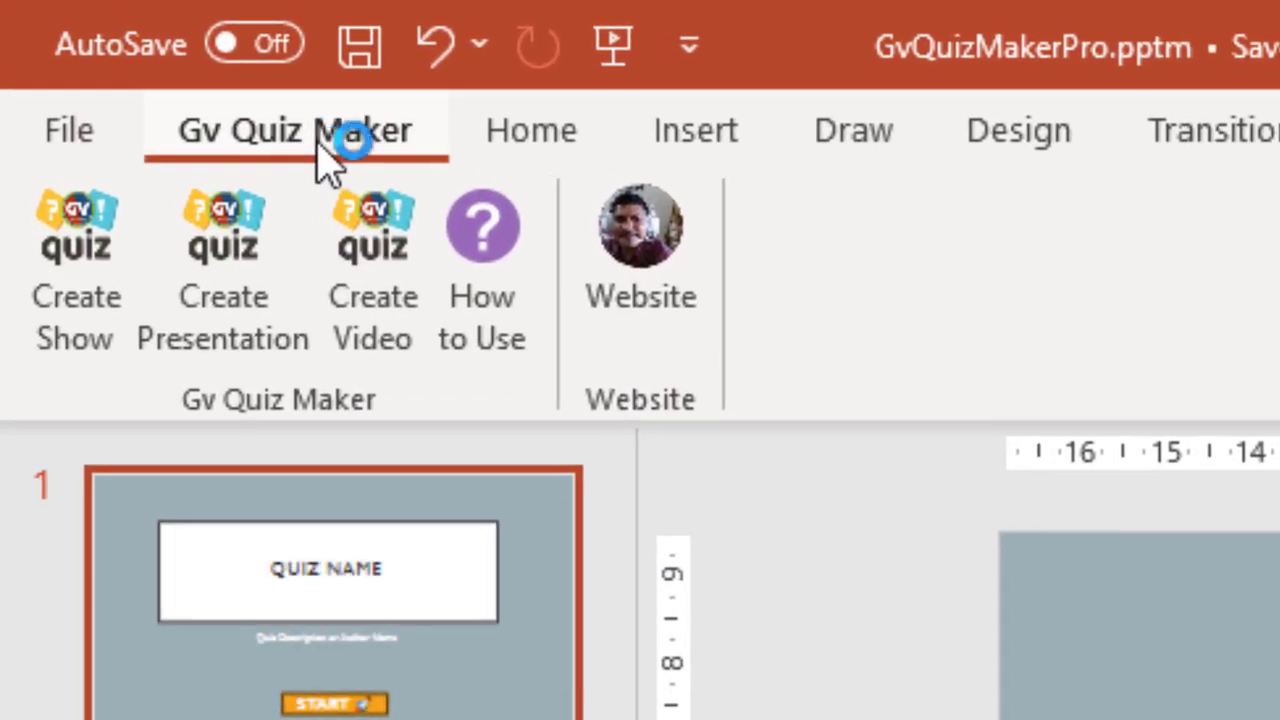
pyautogui.click(572, 135)
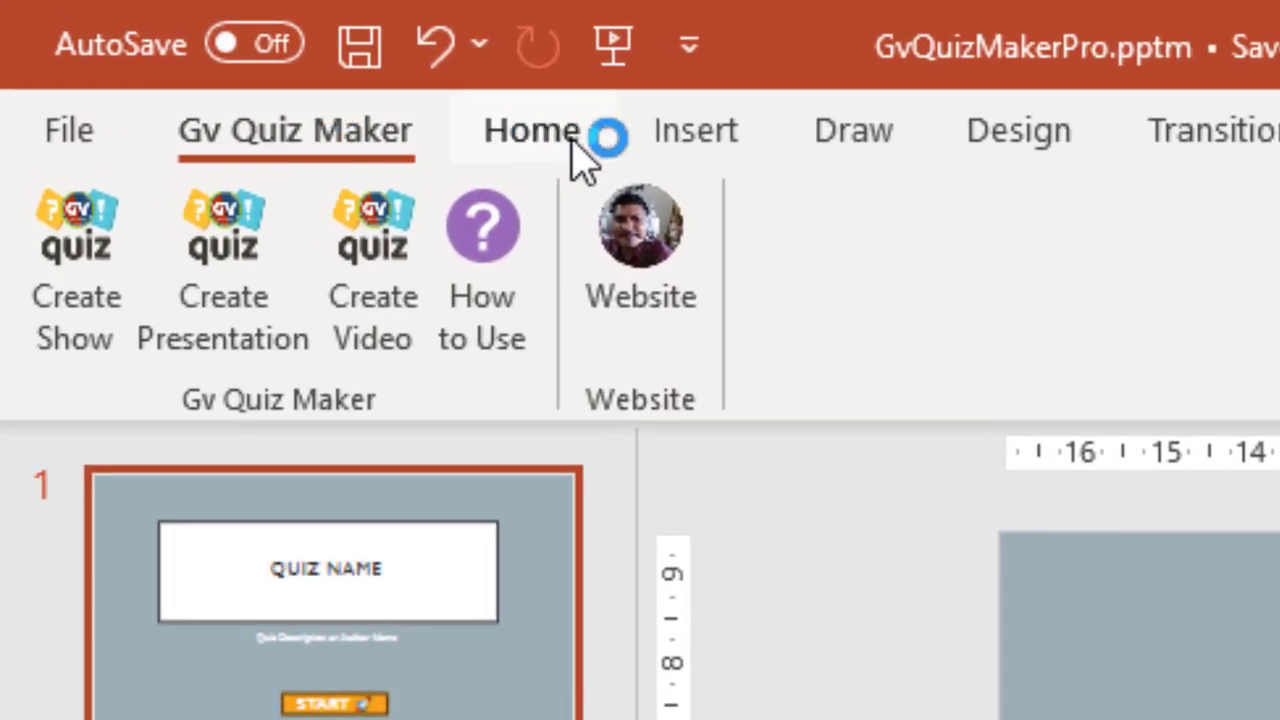
pyautogui.click(328, 135)
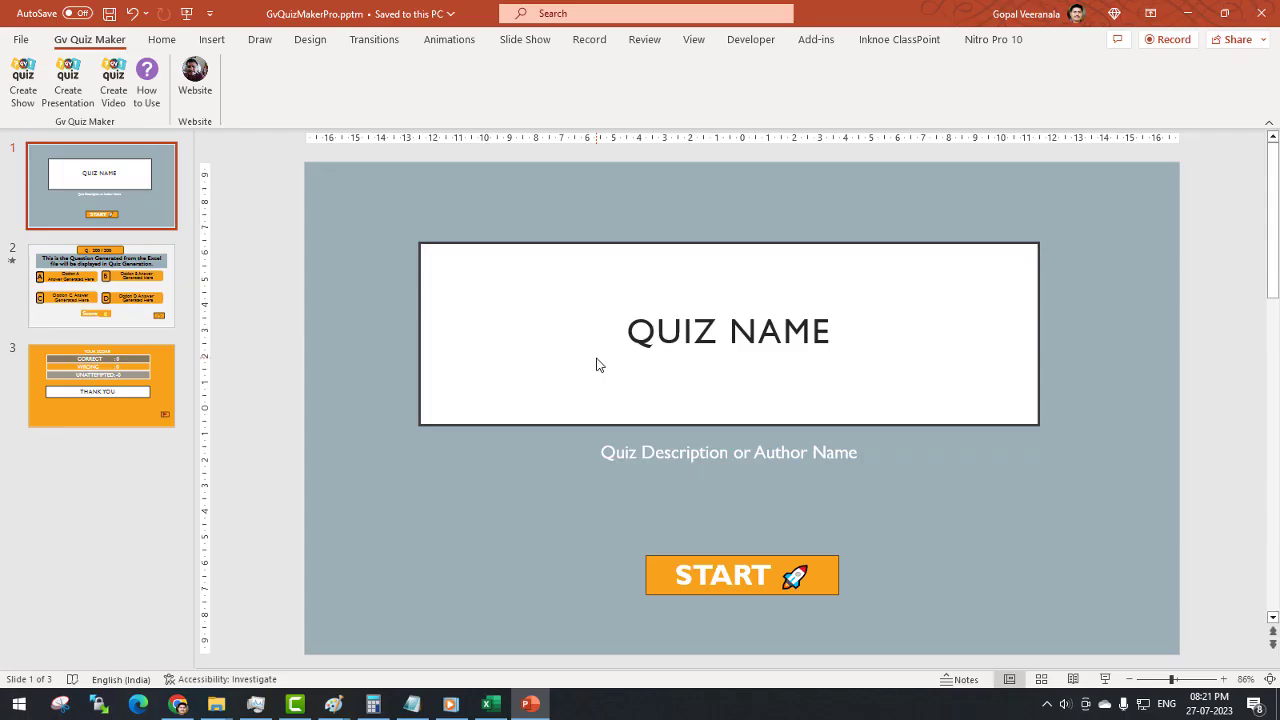
# Apply the blue Design theme and retitle the slide SCIENCE QUIZ
pyautogui.click(1018, 130)
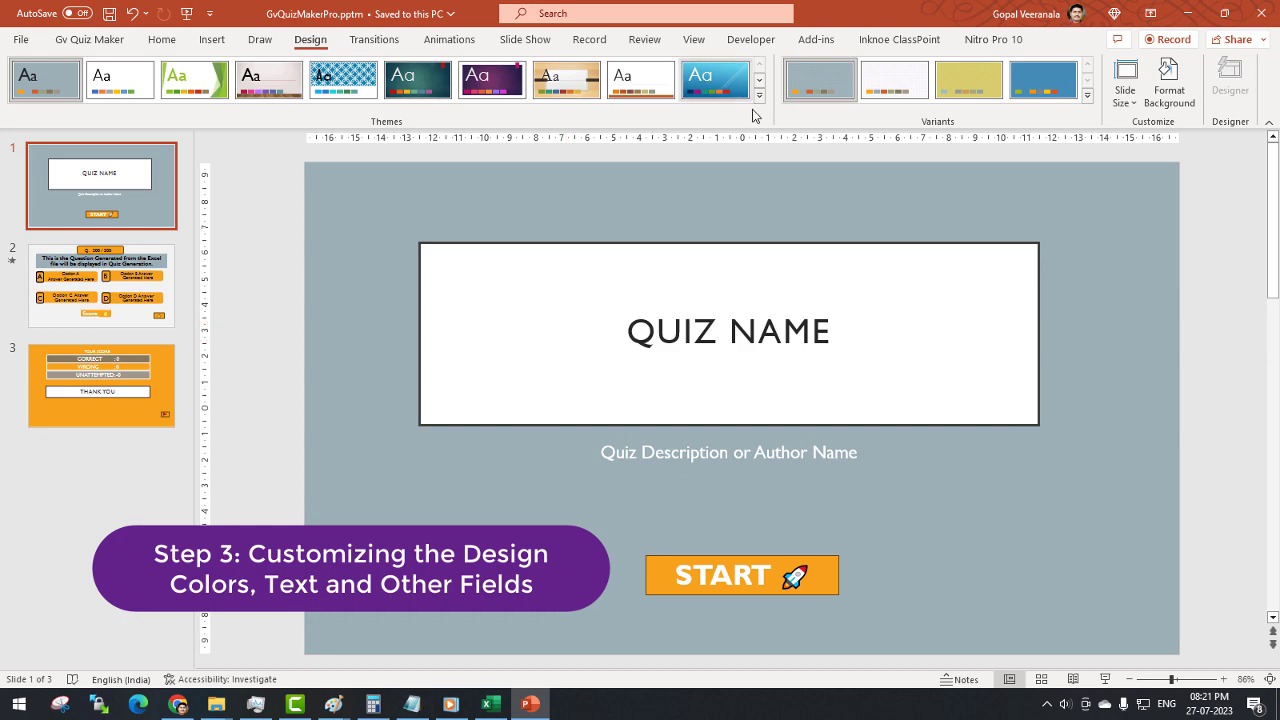
pyautogui.click(715, 80)
pyautogui.tripleClick(594, 390)
pyautogui.write('SCIENCE QUIZ')
# Change the subtitle to CLASS 6 SCIENCE QUIS BY GV and preview the Variants colour schemes
pyautogui.click(605, 453)
pyautogui.write('CLASS 6 SCIEN')
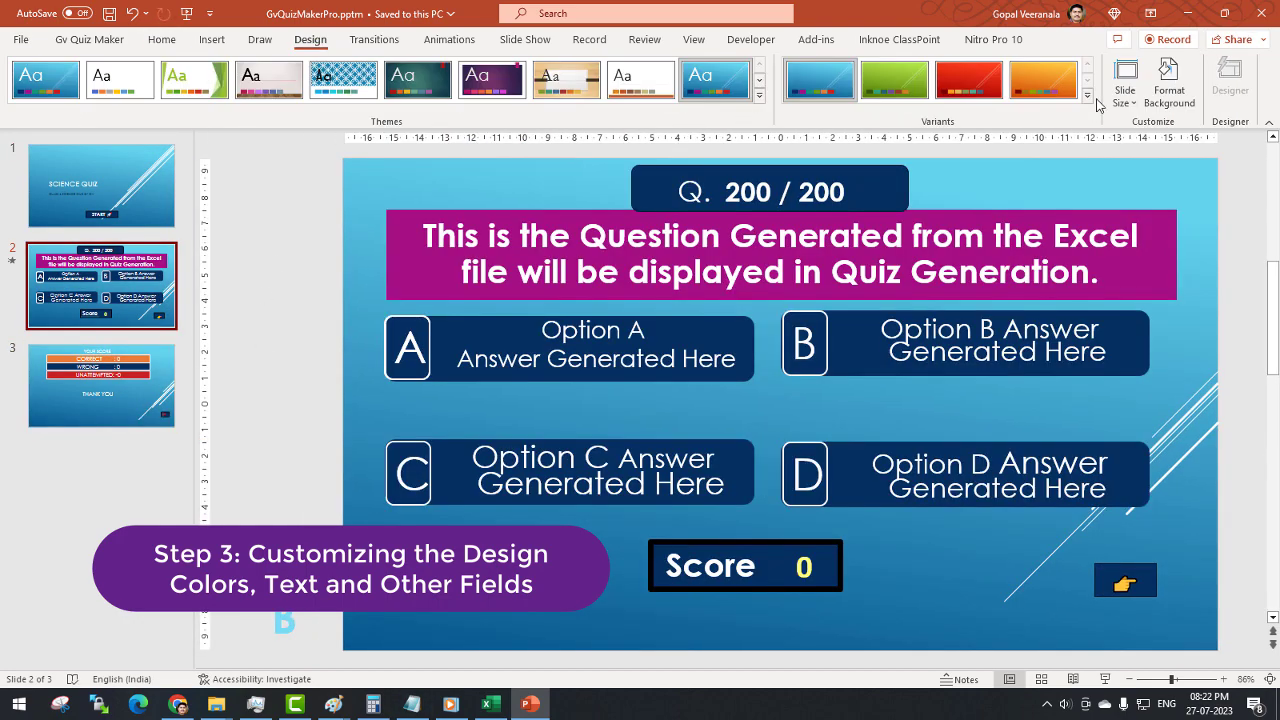
pyautogui.click(1088, 95)
pyautogui.moveTo(898, 122)
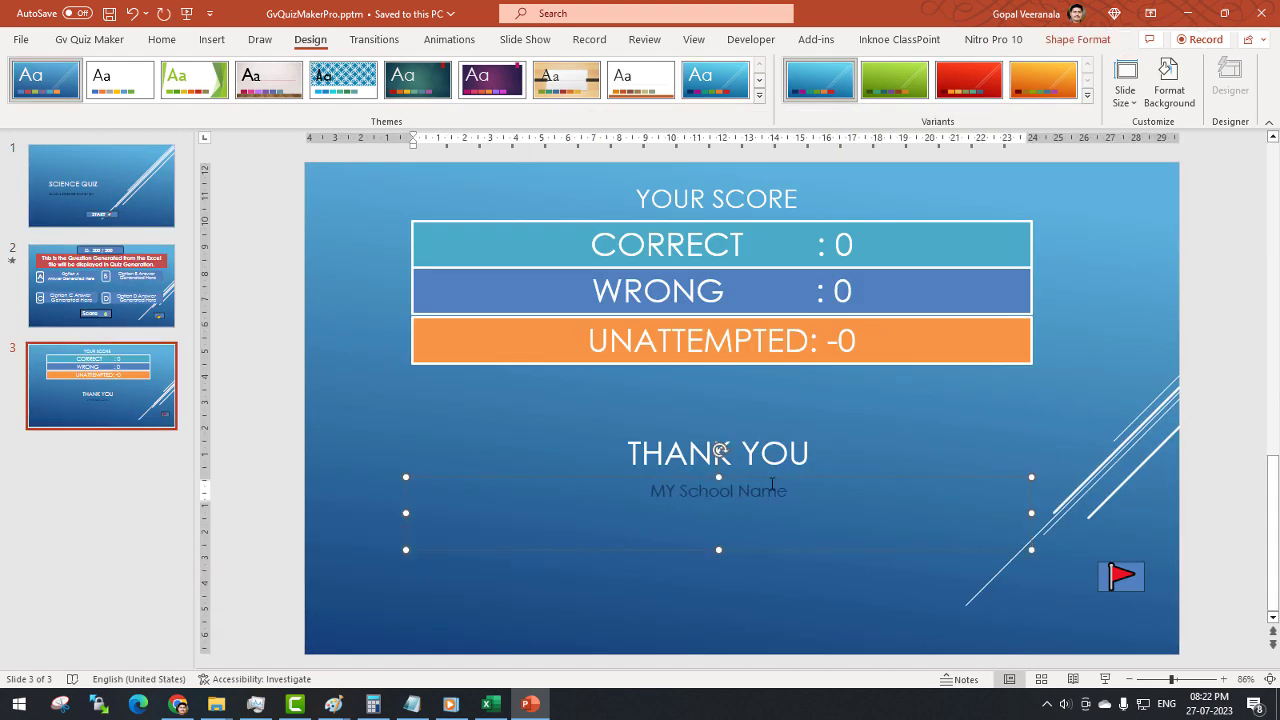
pyautogui.click(112, 220)
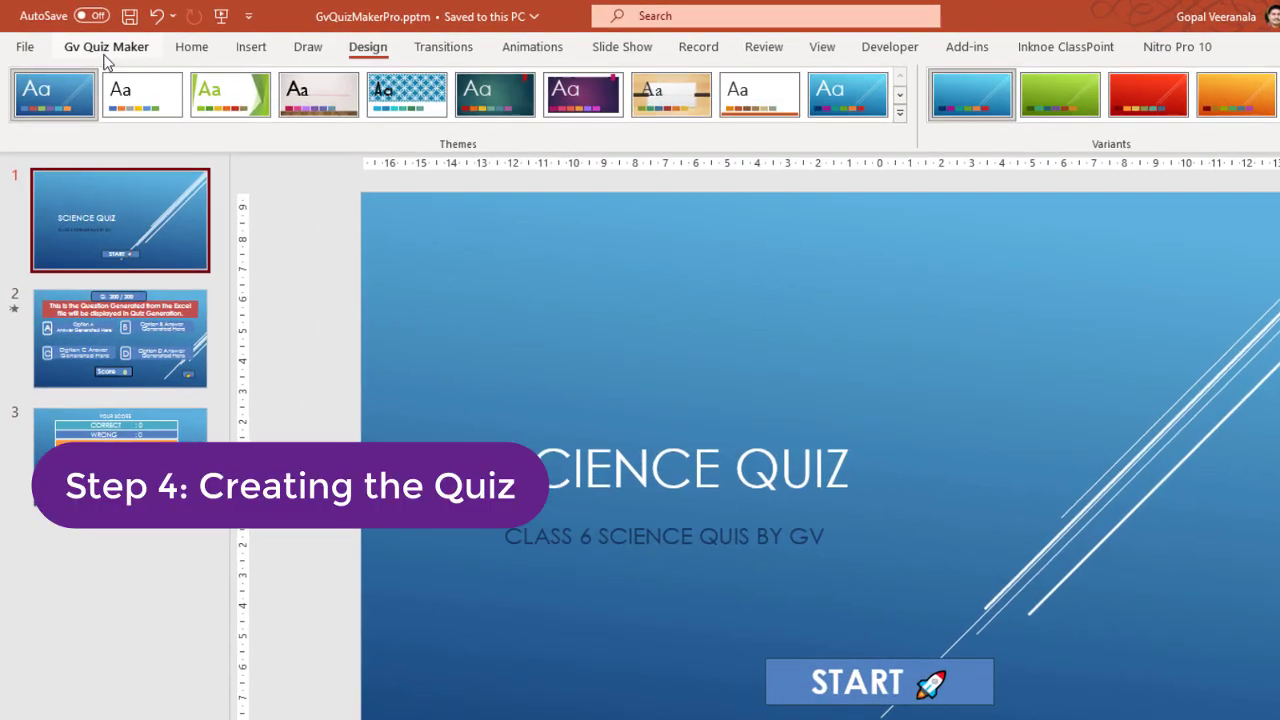
# Run Gv Quiz Maker's Create Show with sampleQuestions.xlsx as the question file
pyautogui.click(89, 39)
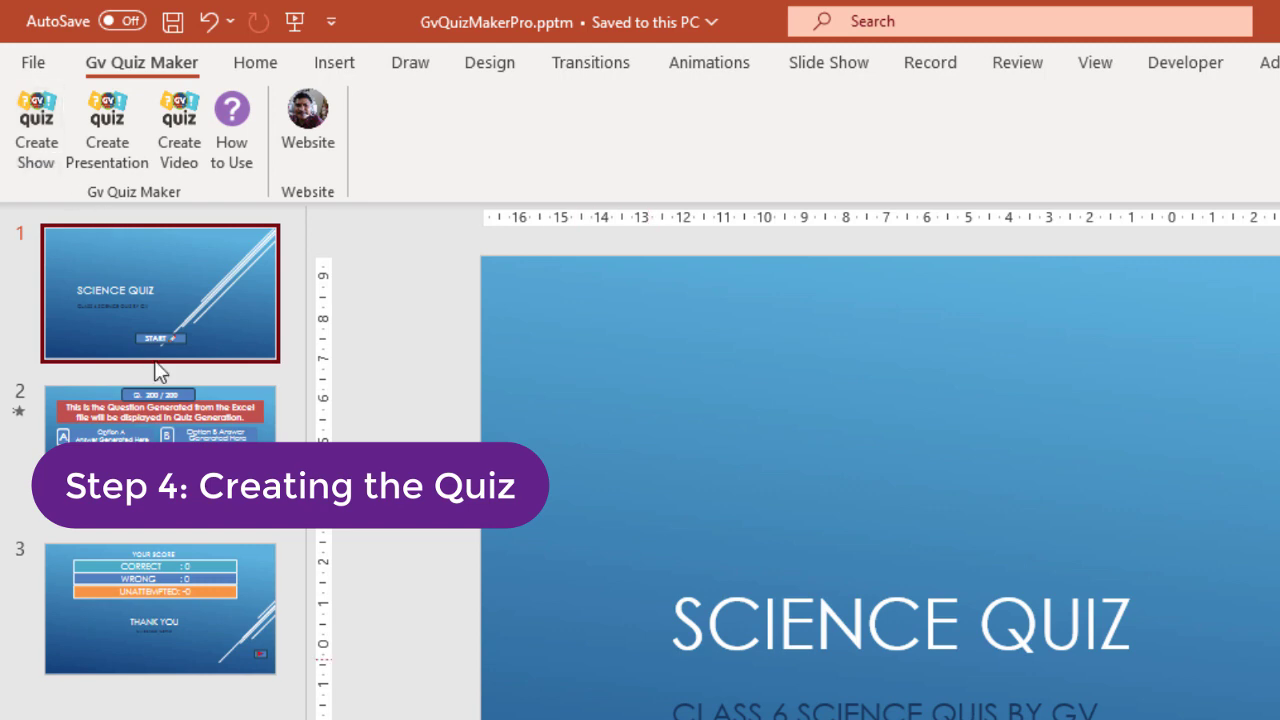
pyautogui.click(36, 125)
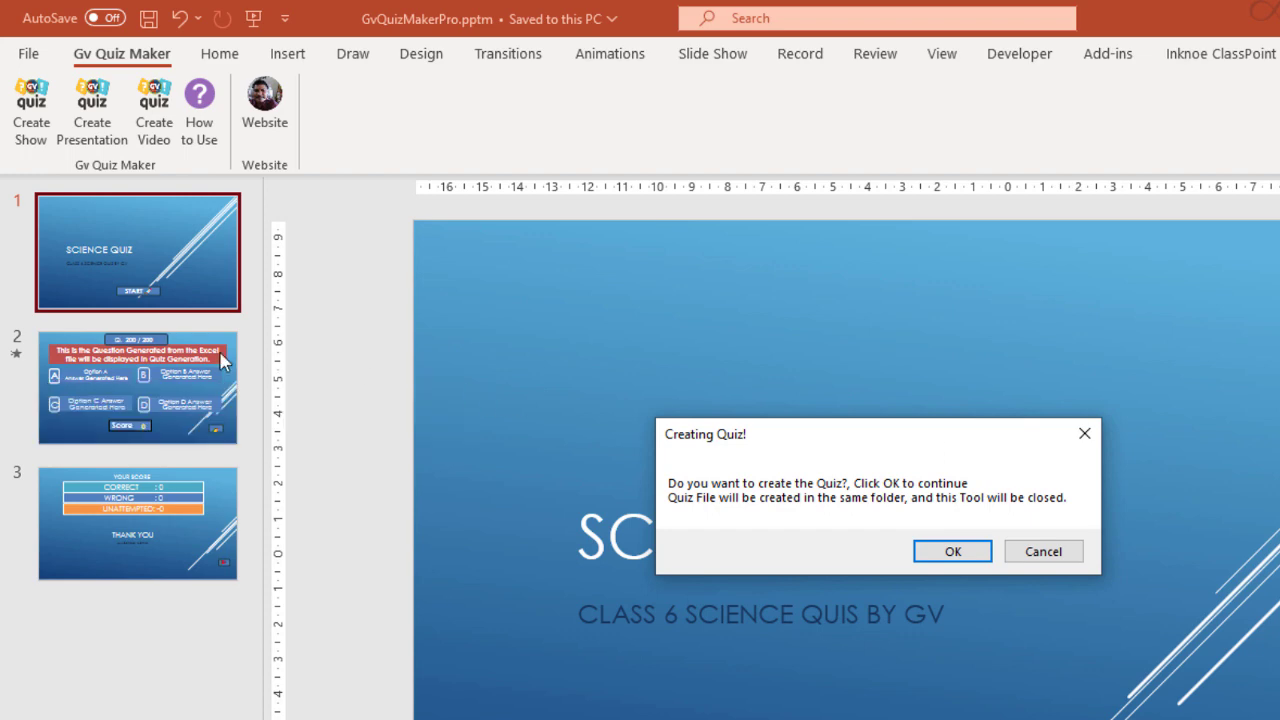
pyautogui.click(945, 552)
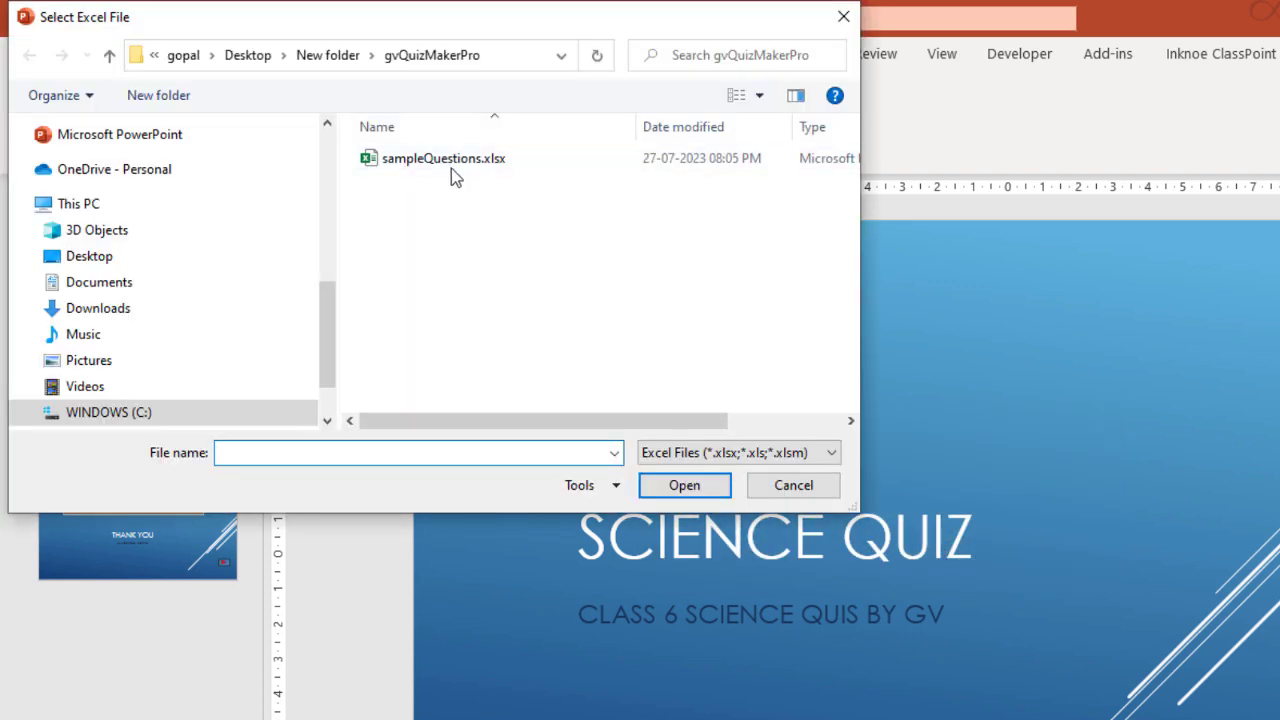
pyautogui.click(451, 168)
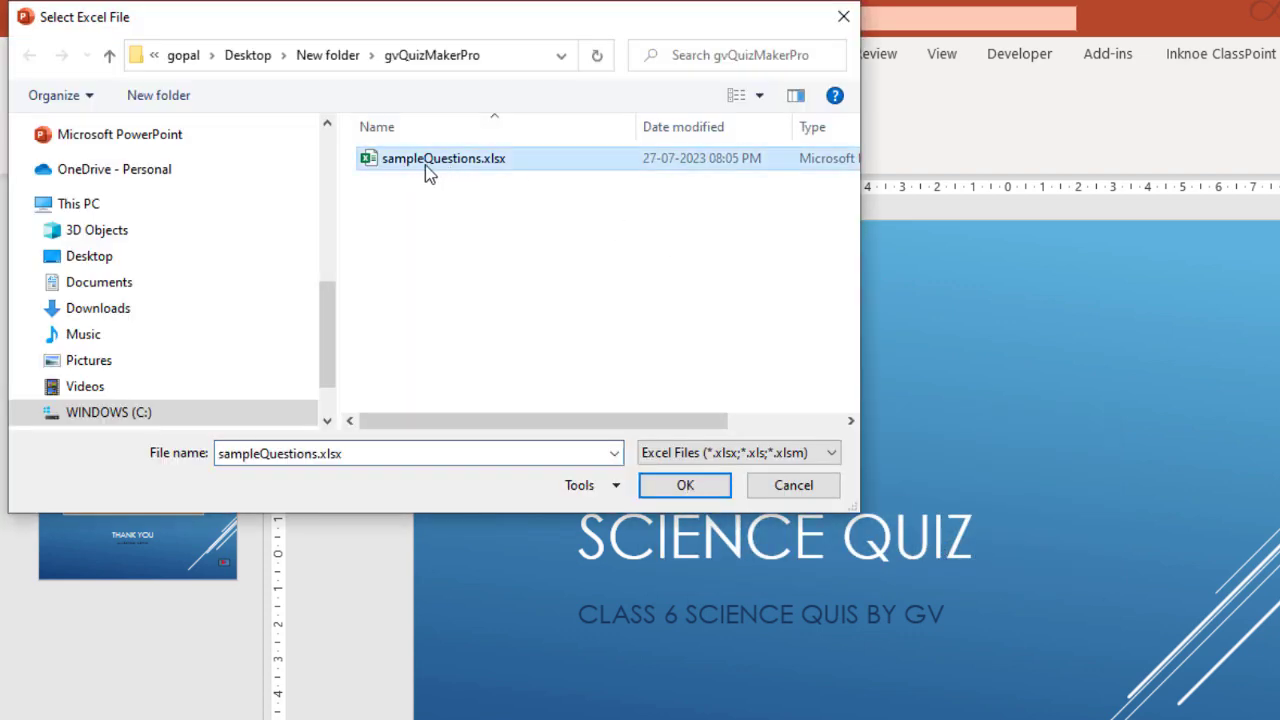
pyautogui.click(686, 486)
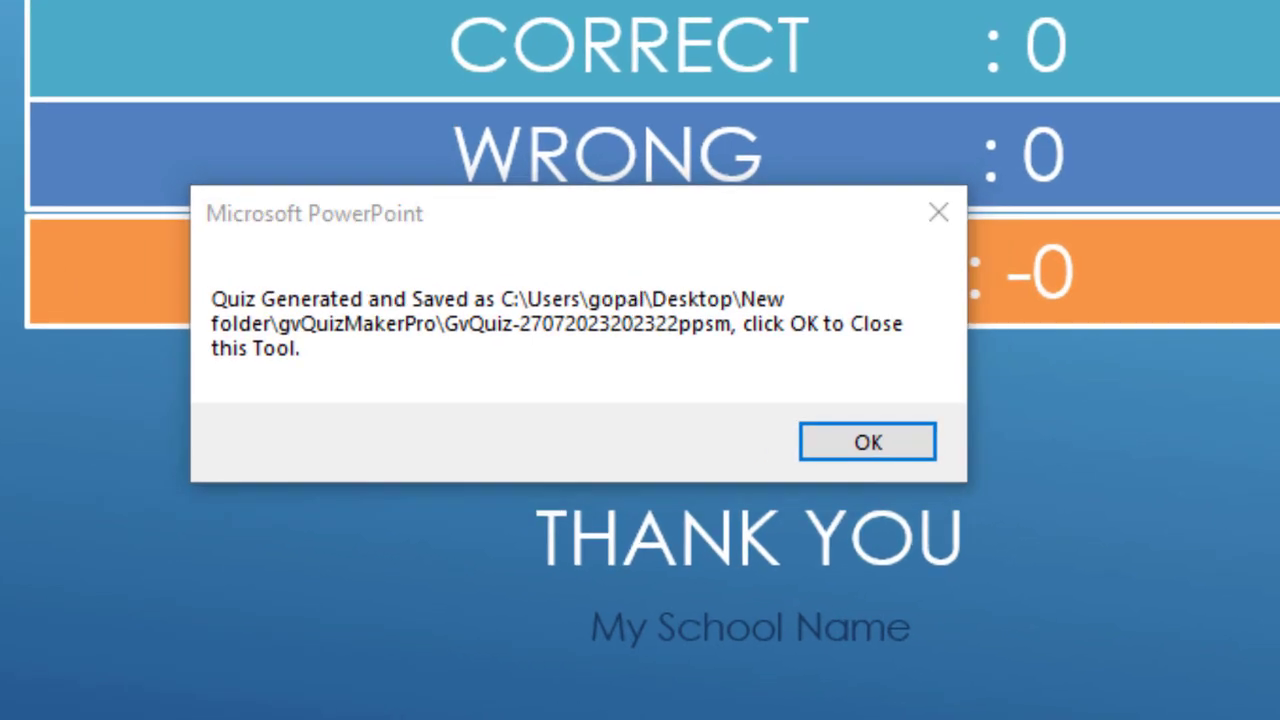
# Dismiss the save confirmation, refresh the folder, and open GvQuiz-27072023202322.ppsm
pyautogui.click(786, 306)
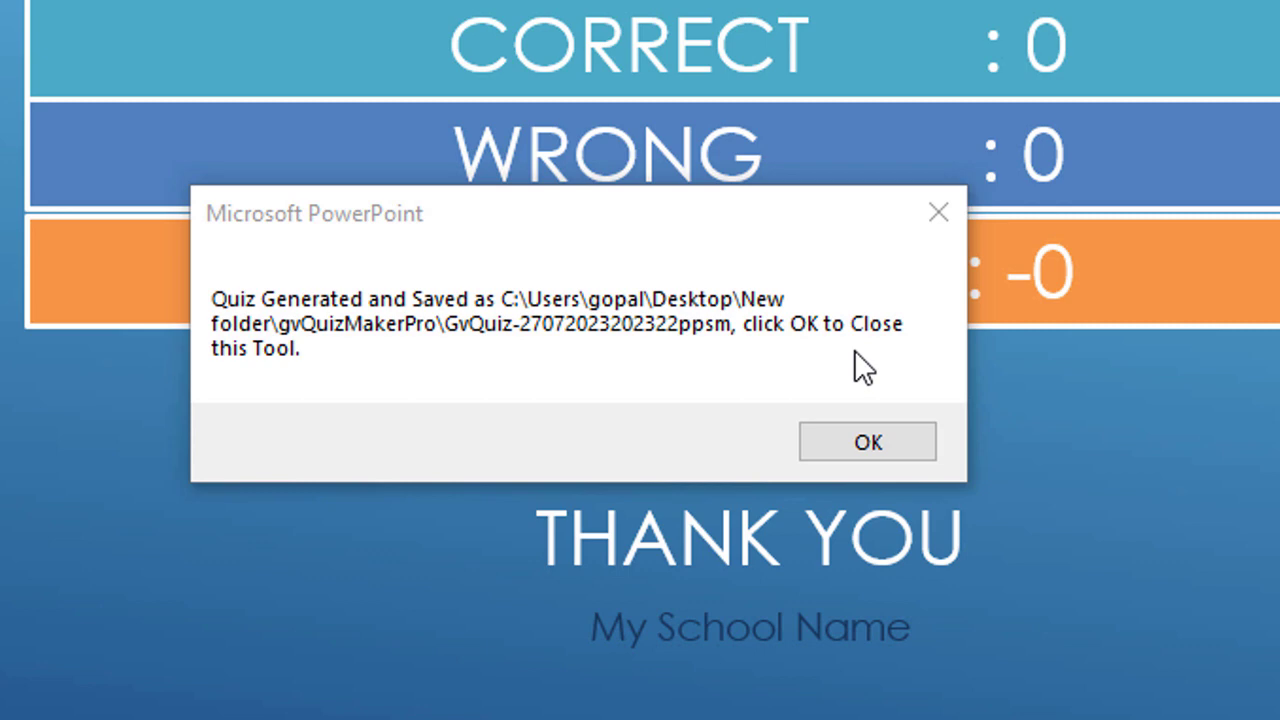
pyautogui.click(483, 478)
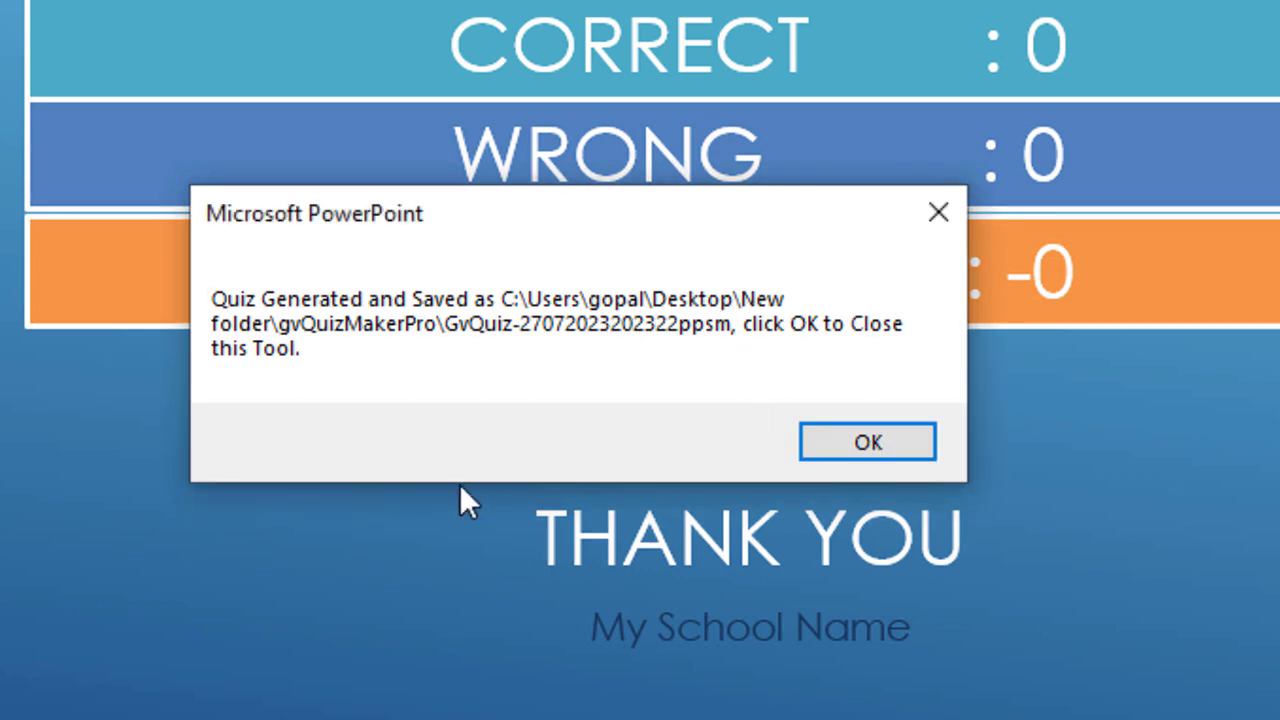
pyautogui.click(846, 452)
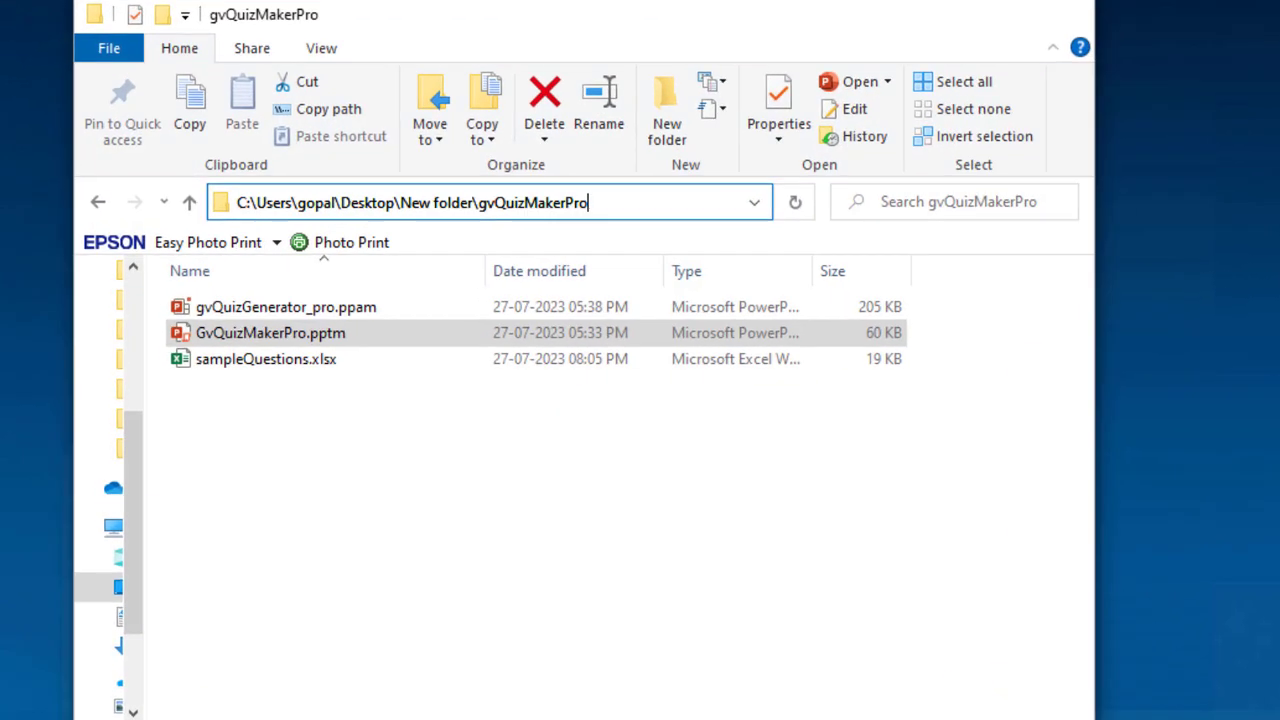
pyautogui.press('Return')
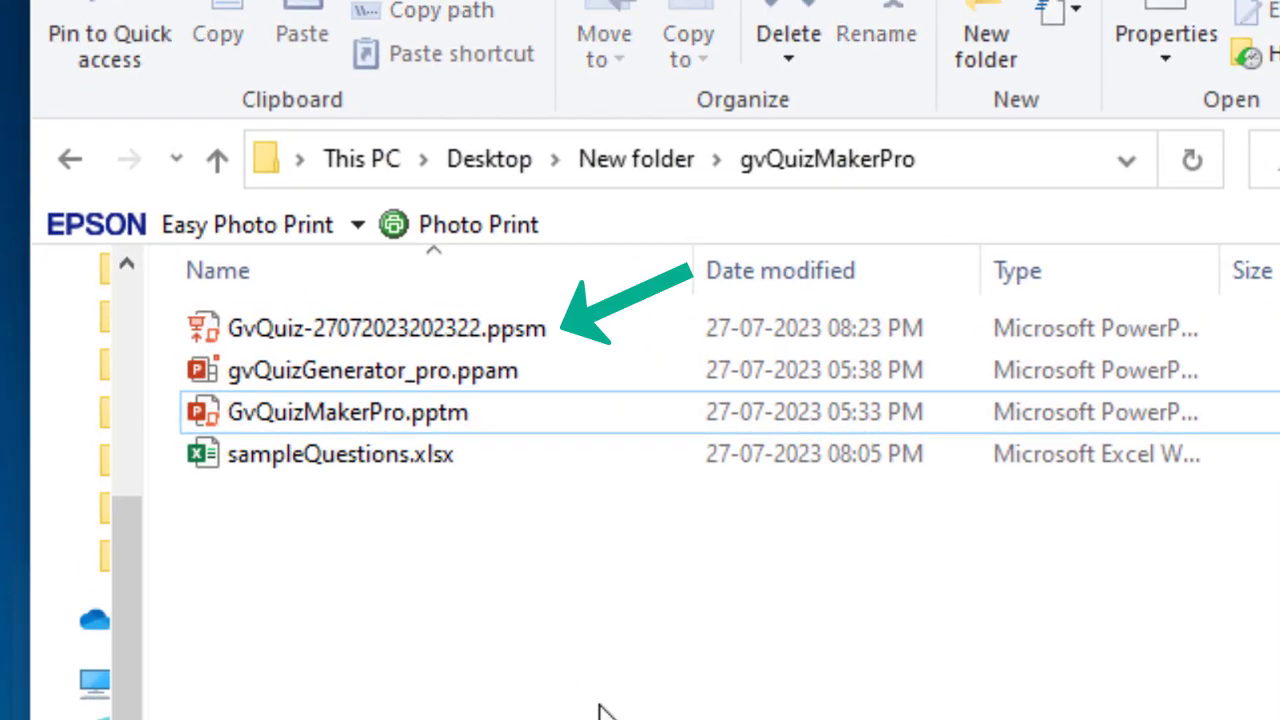
pyautogui.doubleClick(386, 328)
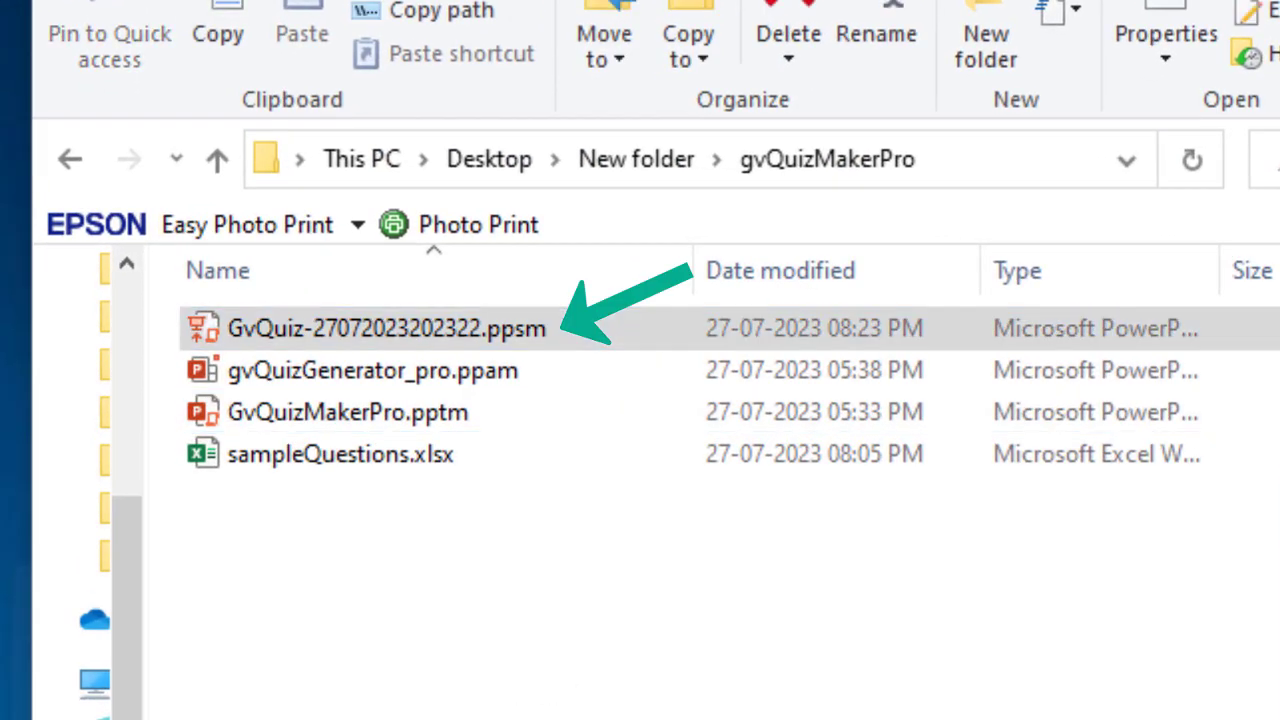